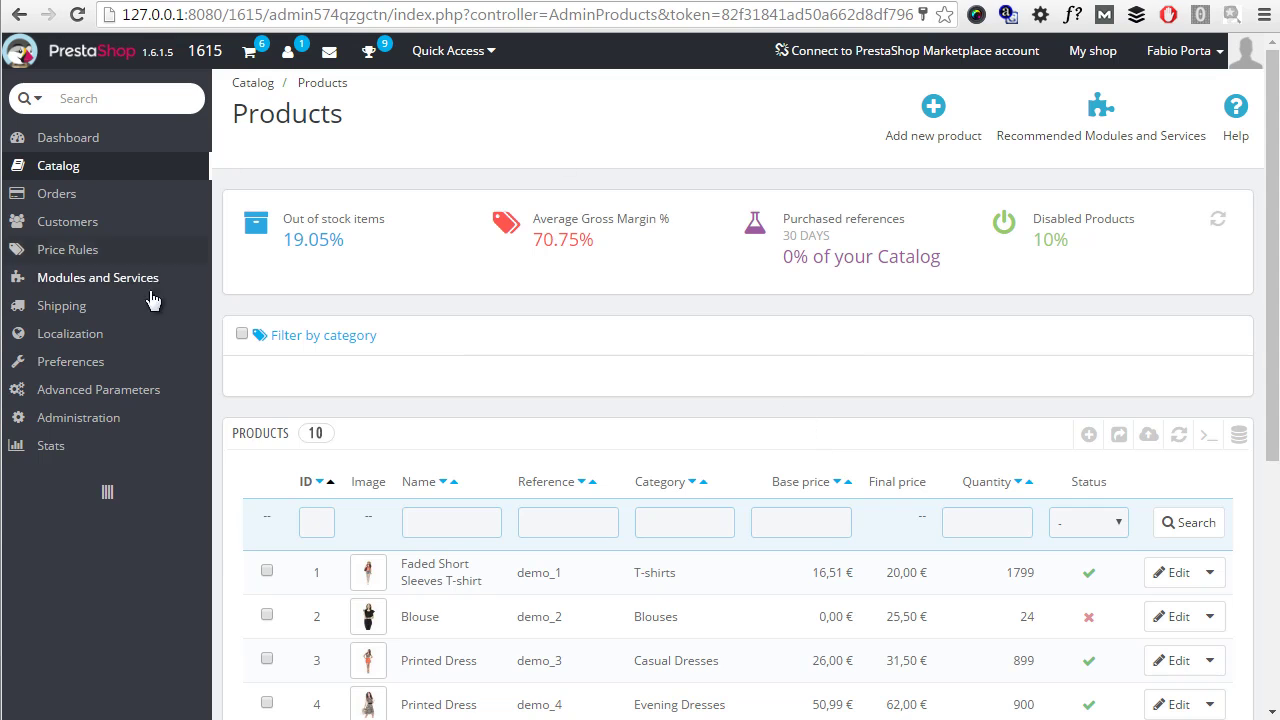
Step: Open Catalog > Products to list the 10 existing products with prices and quantities
{"action": "mouse_move", "coordinate": [70, 333]}
{"action": "mouse_move", "coordinate": [60, 165]}
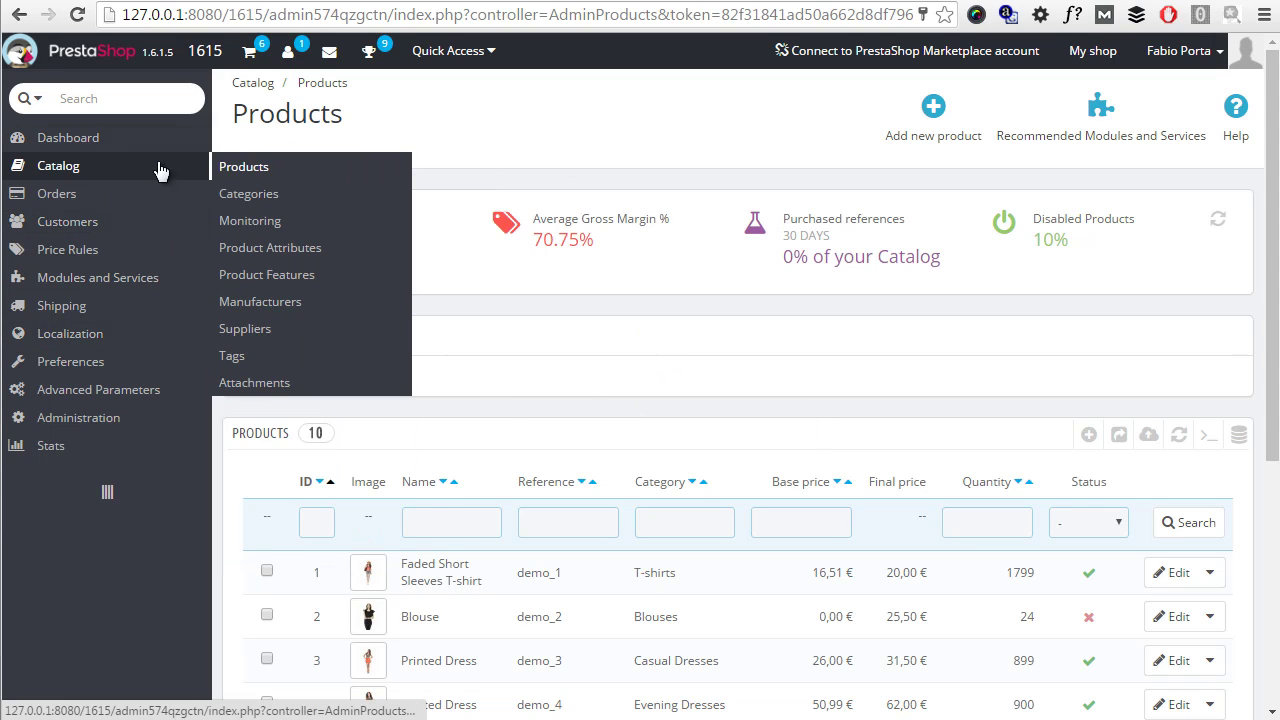
Step: Start a new pack-of-existing-products product and add Blouse Color-Blue as its first item
{"action": "left_click", "coordinate": [935, 123]}
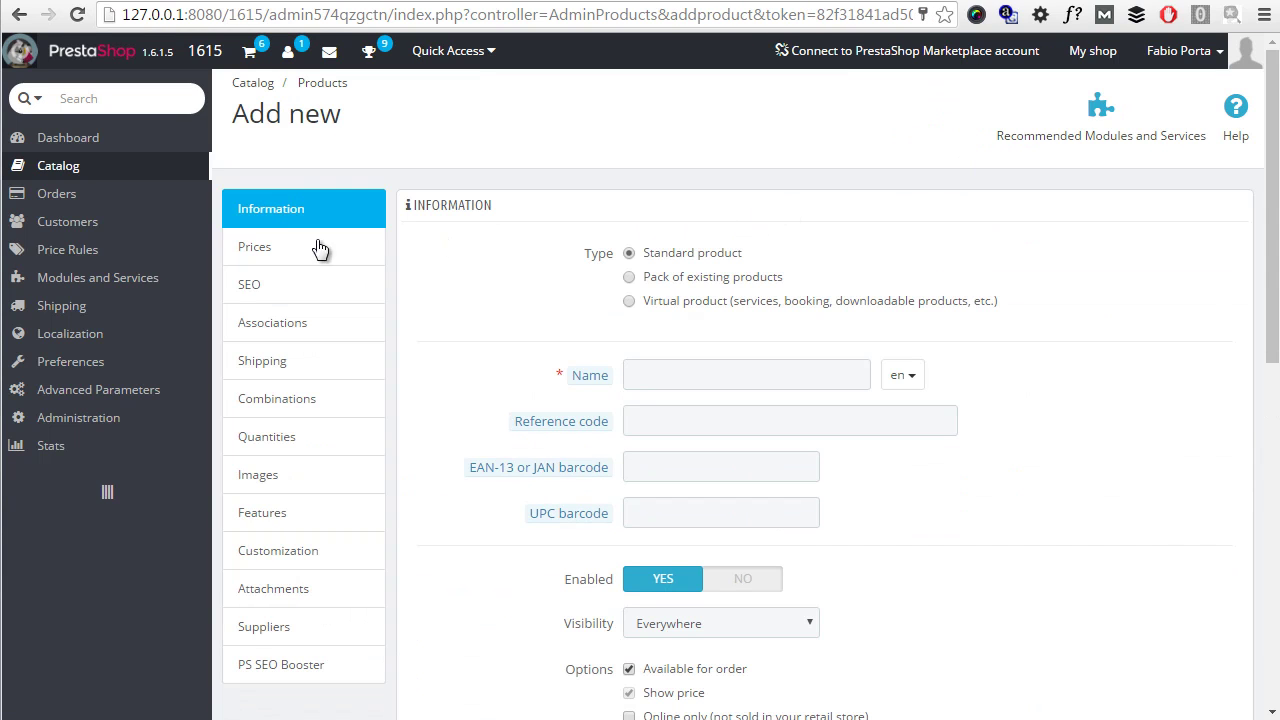
{"action": "left_click", "coordinate": [628, 278]}
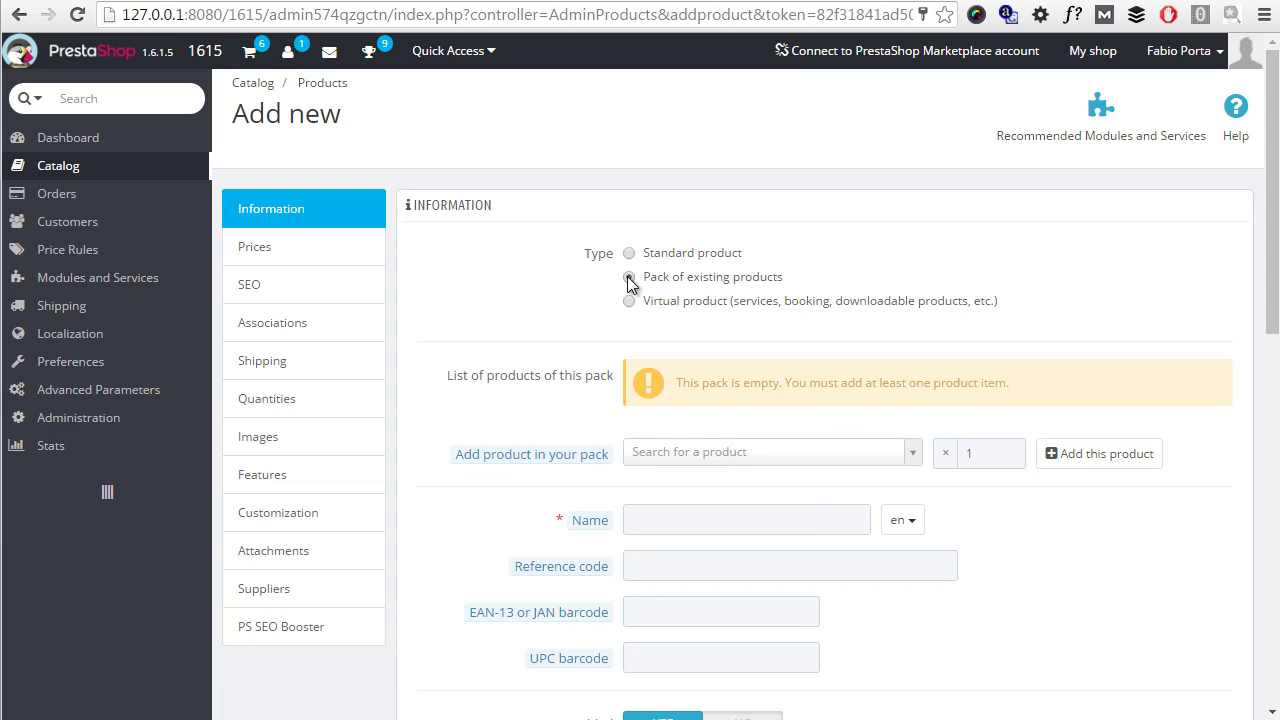
{"action": "scroll", "coordinate": [640, 290], "scroll_direction": "down", "scroll_amount": 1}
{"action": "left_click", "coordinate": [705, 355]}
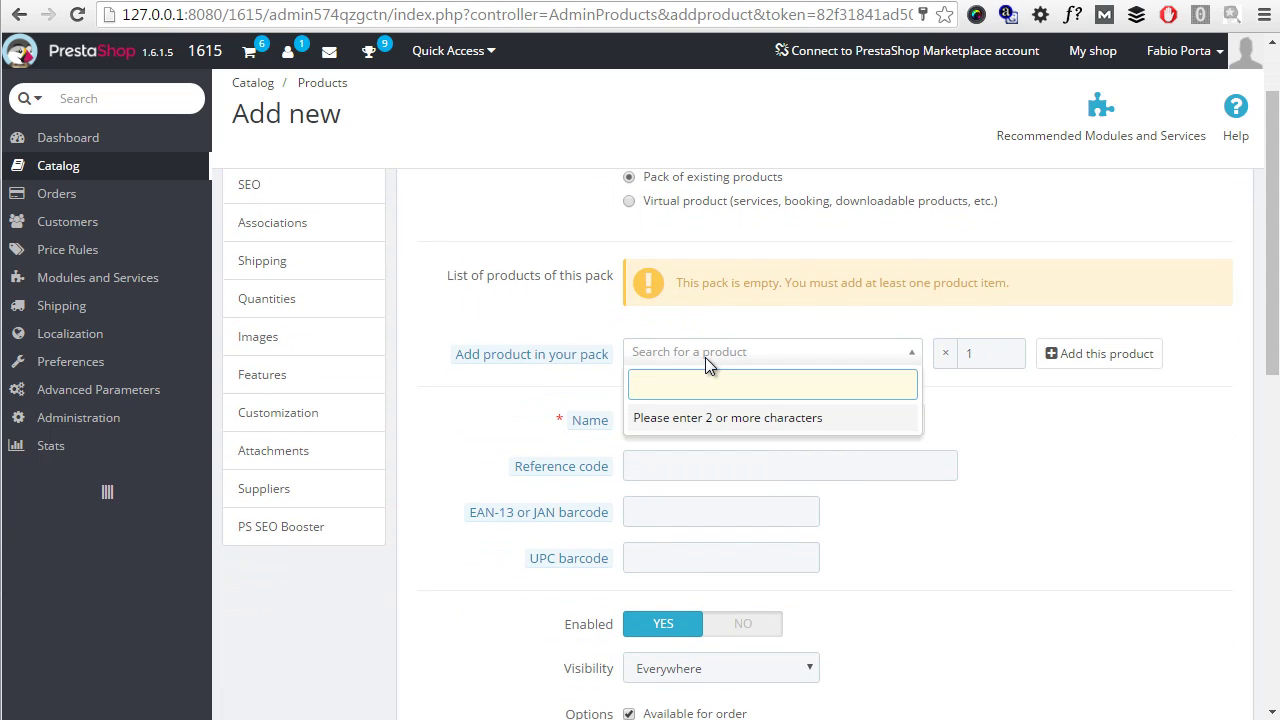
{"action": "type", "text": "blouse"}
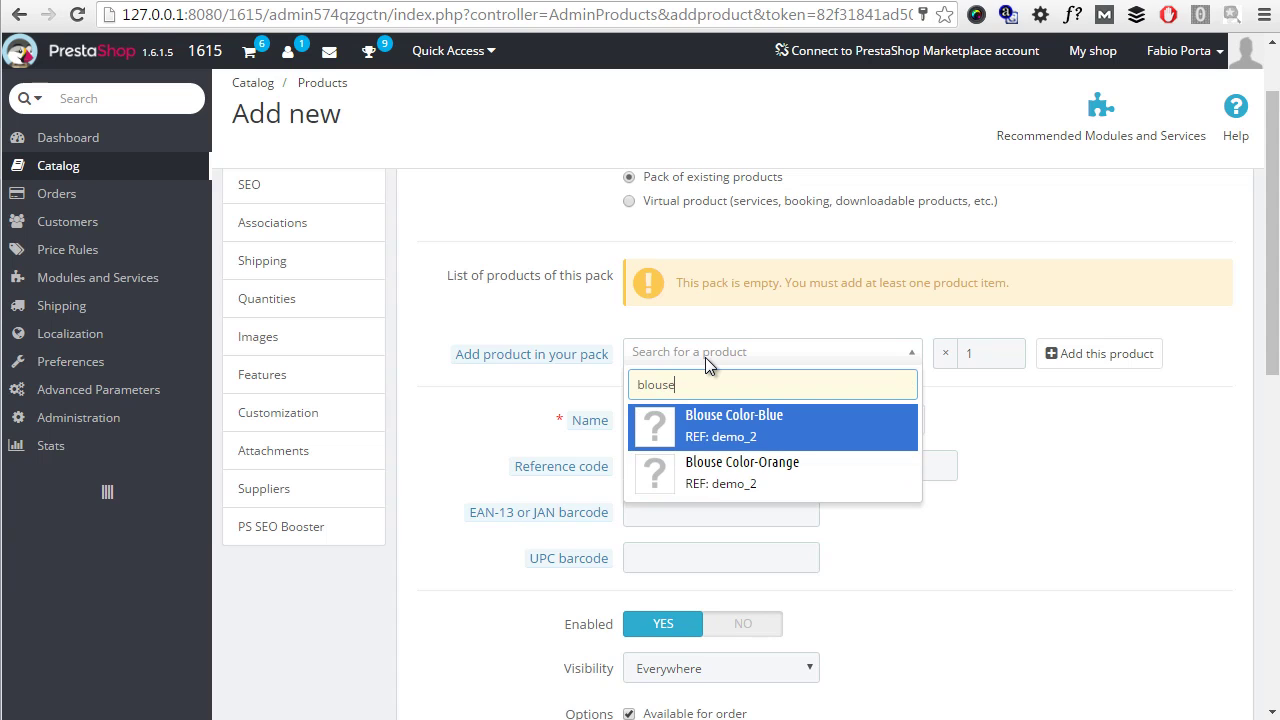
{"action": "left_click", "coordinate": [745, 430]}
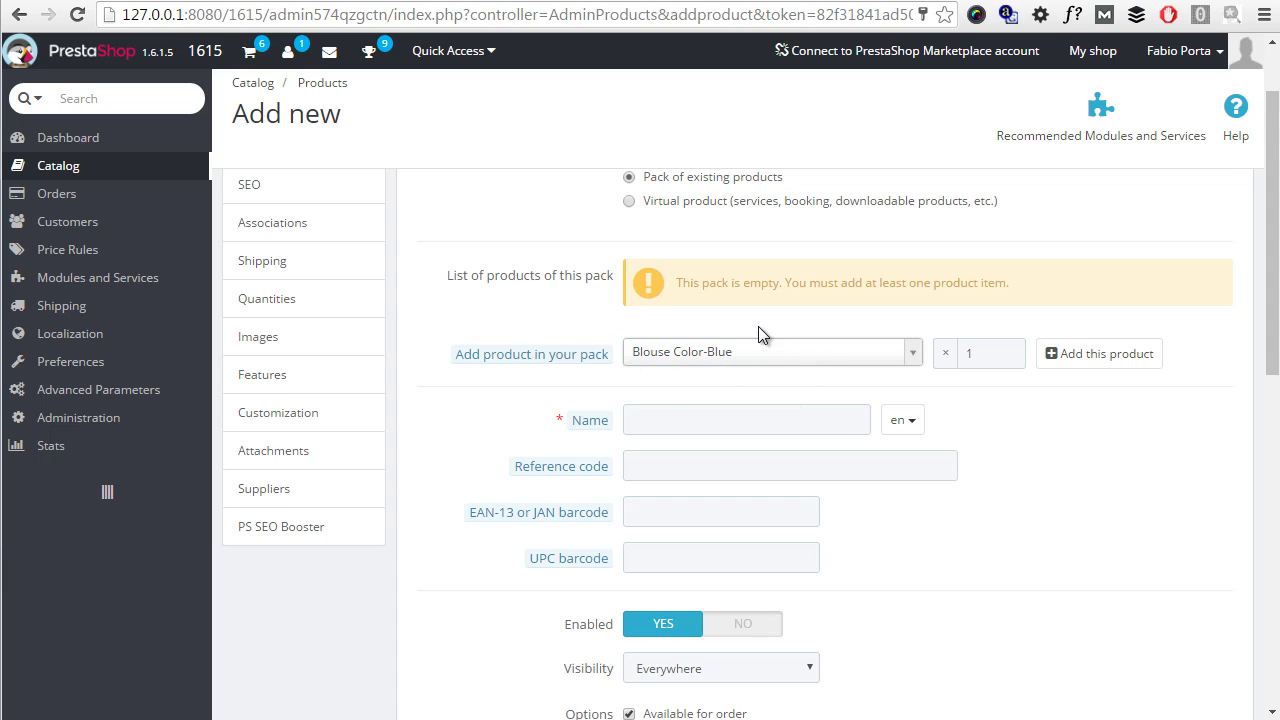
{"action": "scroll", "coordinate": [758, 332], "scroll_direction": "down", "scroll_amount": 3}
{"action": "scroll", "coordinate": [820, 340], "scroll_direction": "up", "scroll_amount": 2}
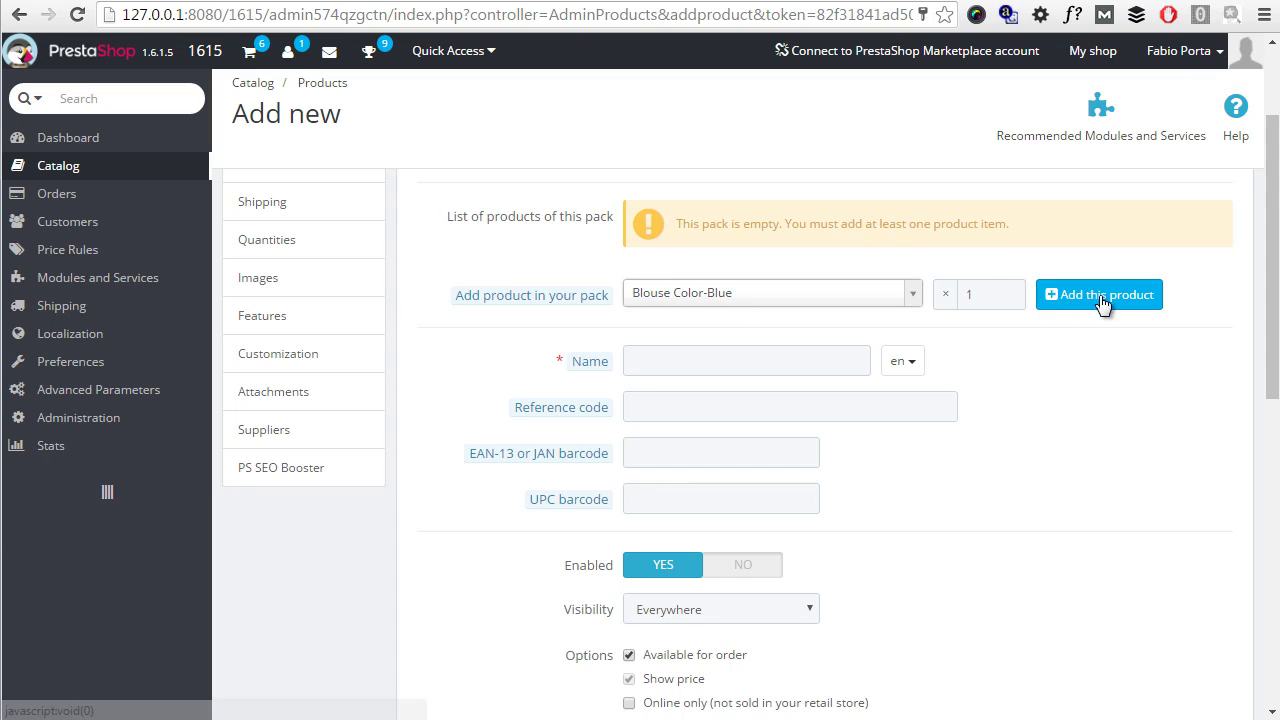
{"action": "left_click", "coordinate": [1062, 294]}
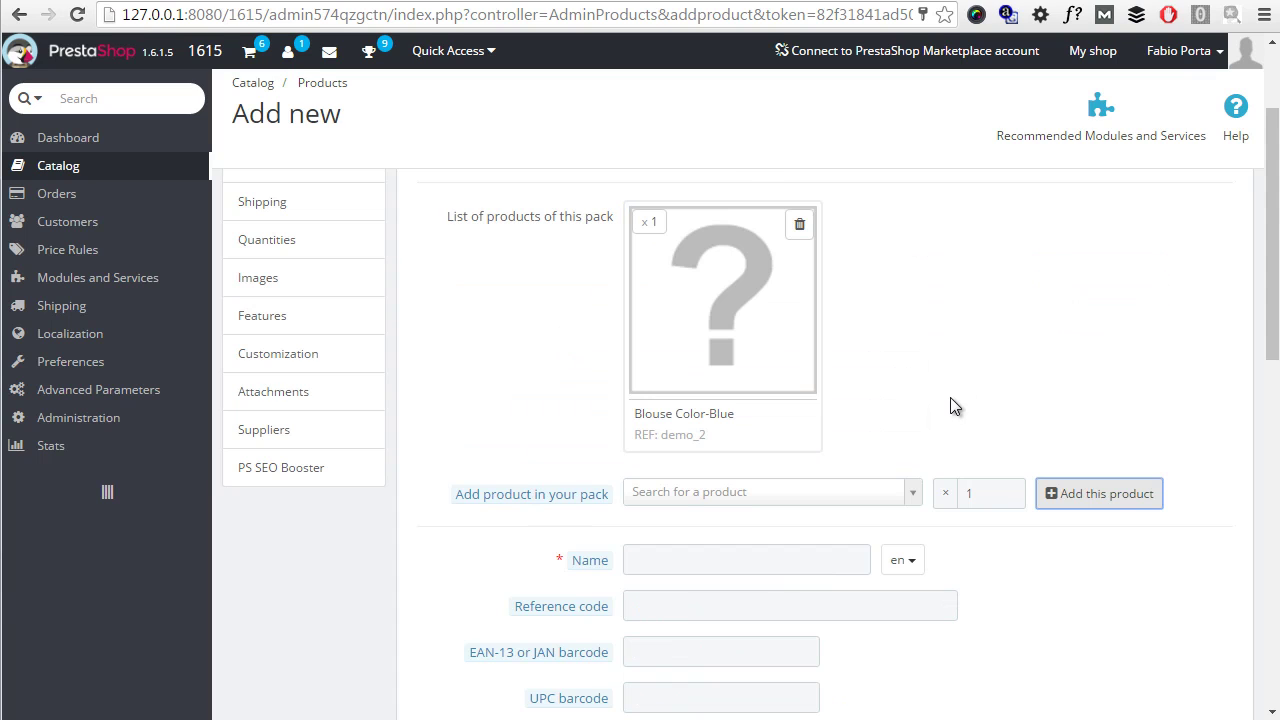
Step: Add Blouse Color-Orange as the second pack item
{"action": "left_click", "coordinate": [705, 500]}
{"action": "type", "text": "blouse"}
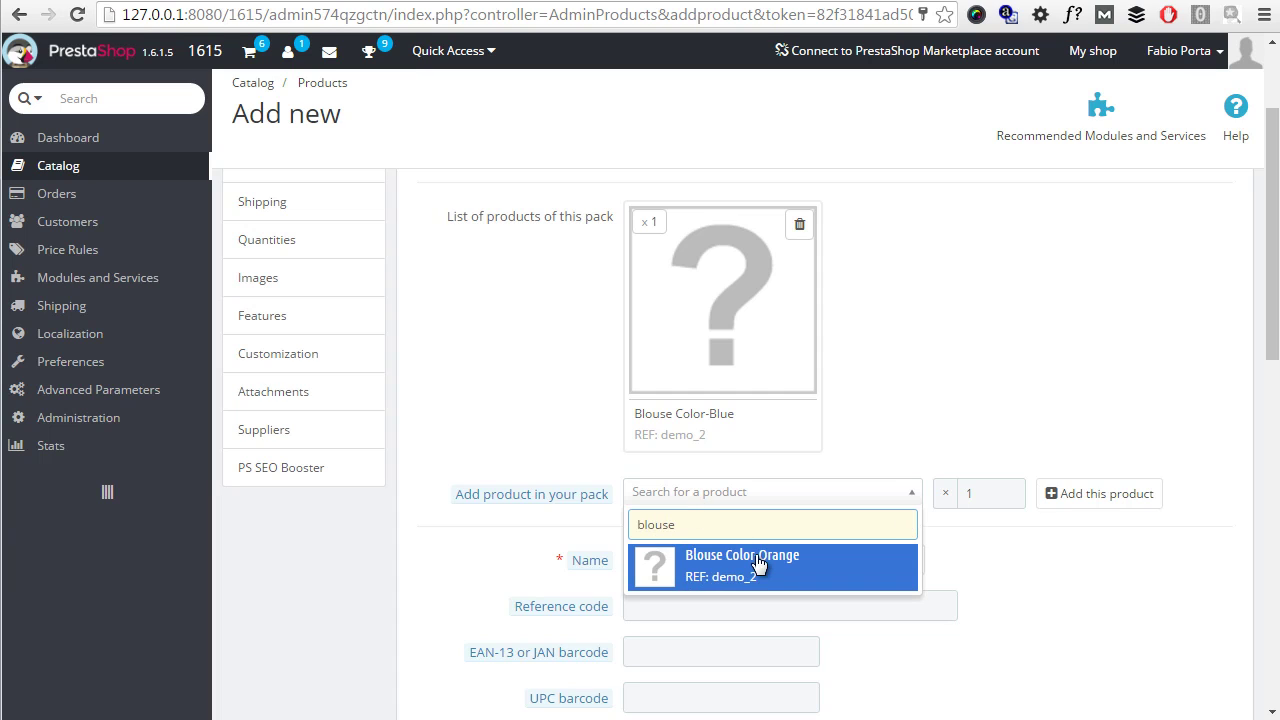
{"action": "left_click", "coordinate": [758, 558]}
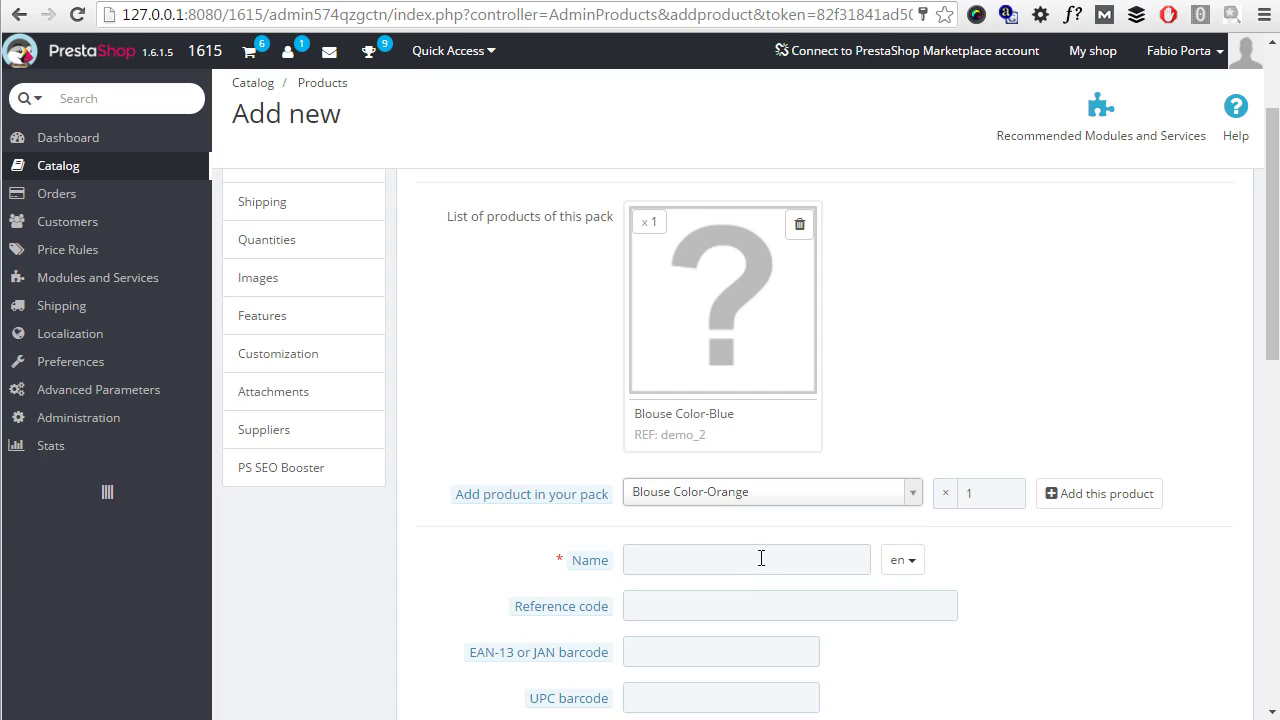
{"action": "left_click", "coordinate": [1110, 500]}
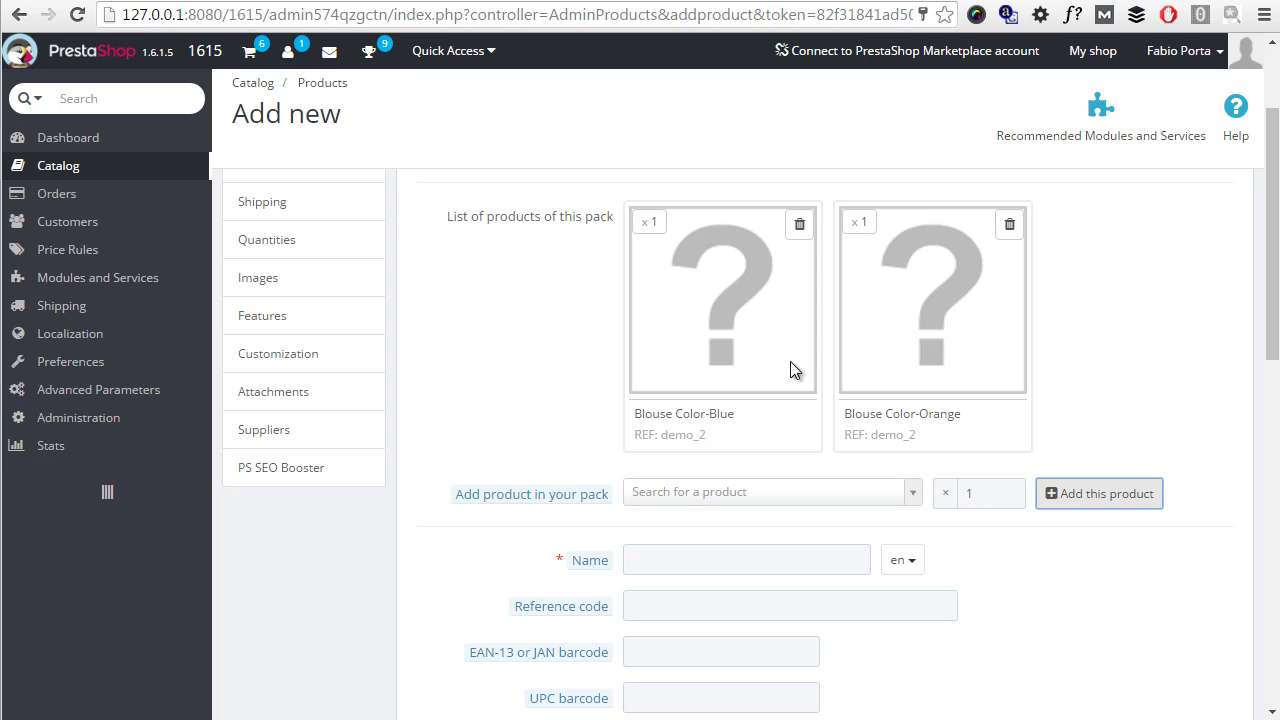
Step: Name the pack 'Some kind of Blouse pack'
{"action": "scroll", "coordinate": [720, 430], "scroll_direction": "down", "scroll_amount": 1}
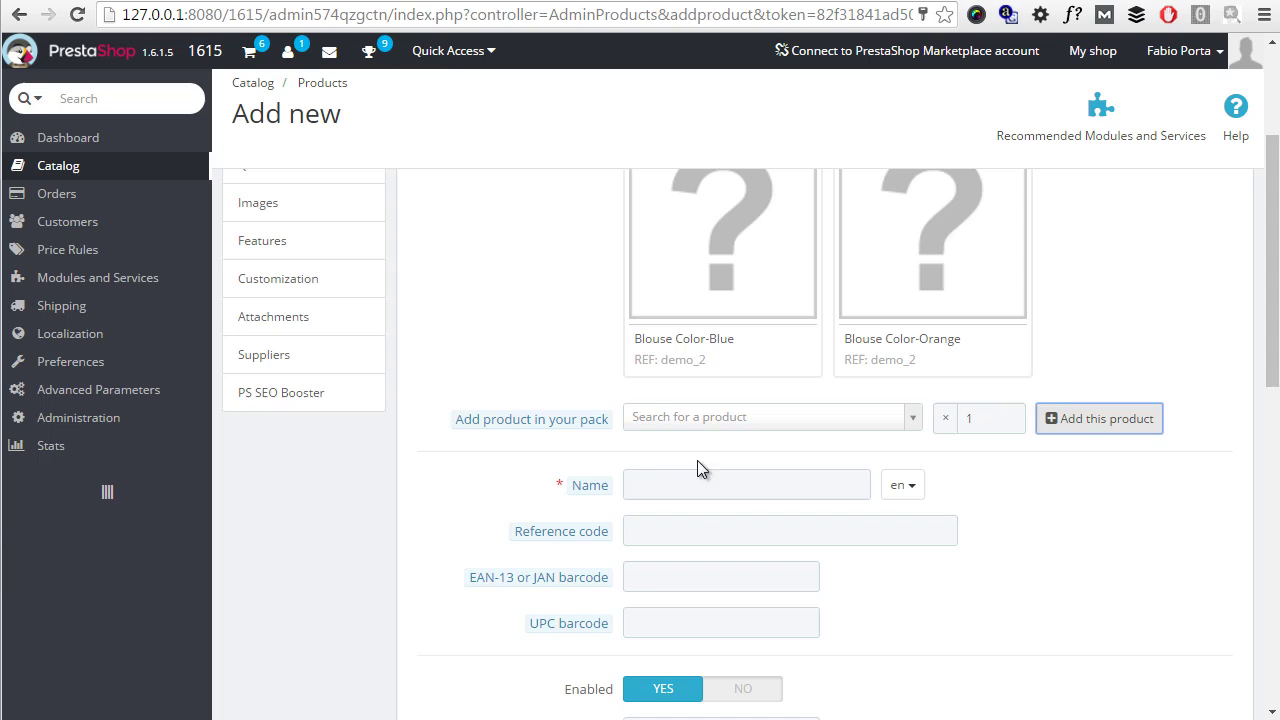
{"action": "left_click", "coordinate": [704, 488]}
{"action": "type", "text": "Some k"}
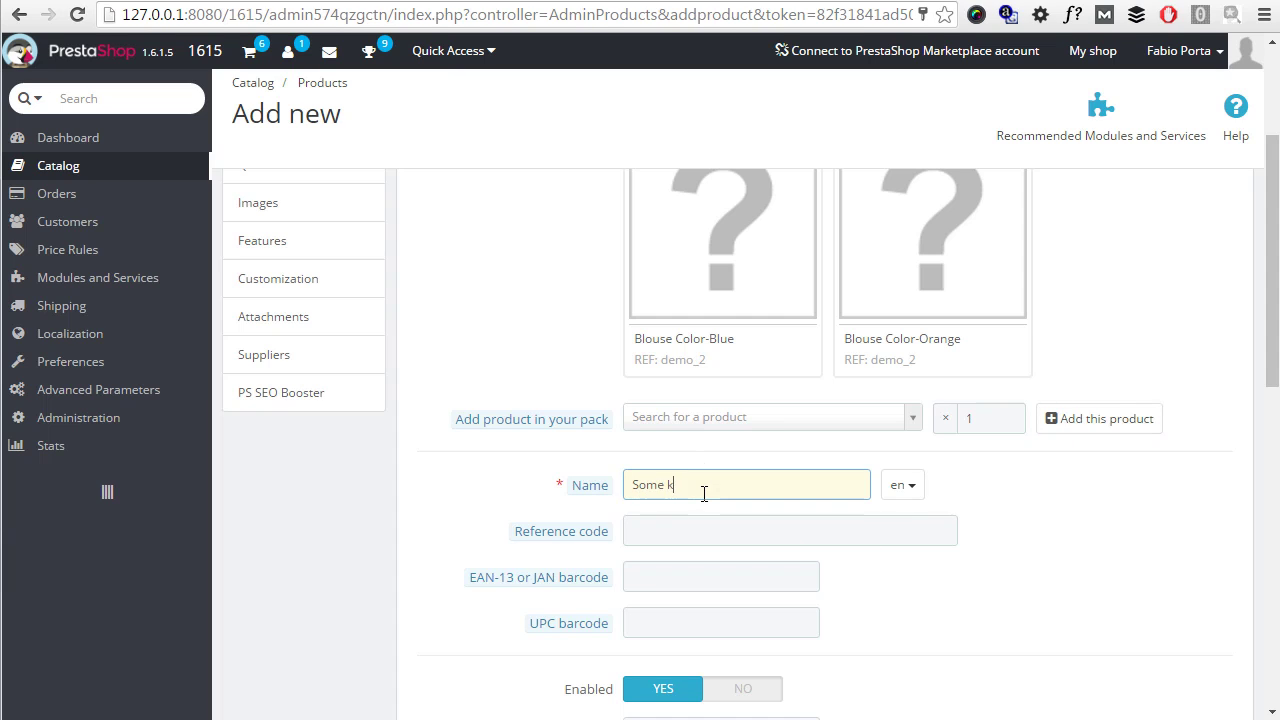
{"action": "type", "text": "ind of Blouse pack"}
Step: Set the retail price with tax to 125 and save the pack
{"action": "scroll", "coordinate": [645, 437], "scroll_direction": "down", "scroll_amount": 2}
{"action": "scroll", "coordinate": [343, 351], "scroll_direction": "up", "scroll_amount": 4}
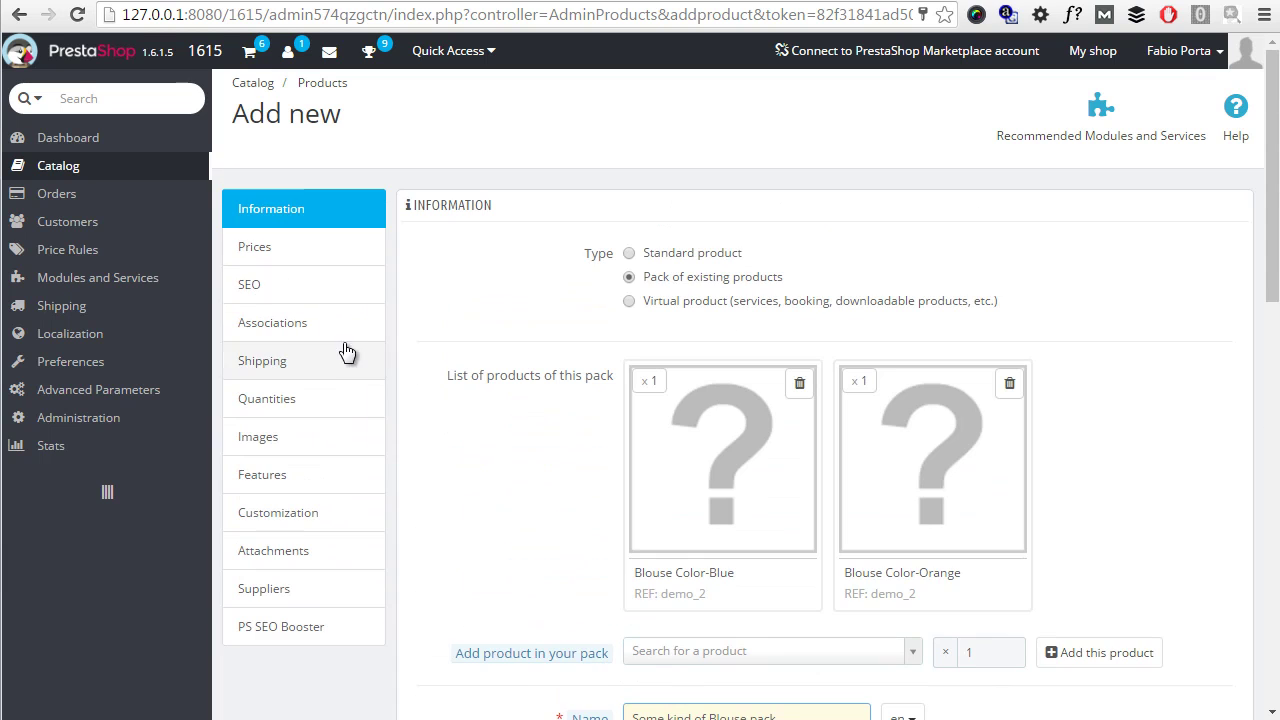
{"action": "left_click", "coordinate": [297, 263]}
{"action": "scroll", "coordinate": [746, 401], "scroll_direction": "down", "scroll_amount": 2}
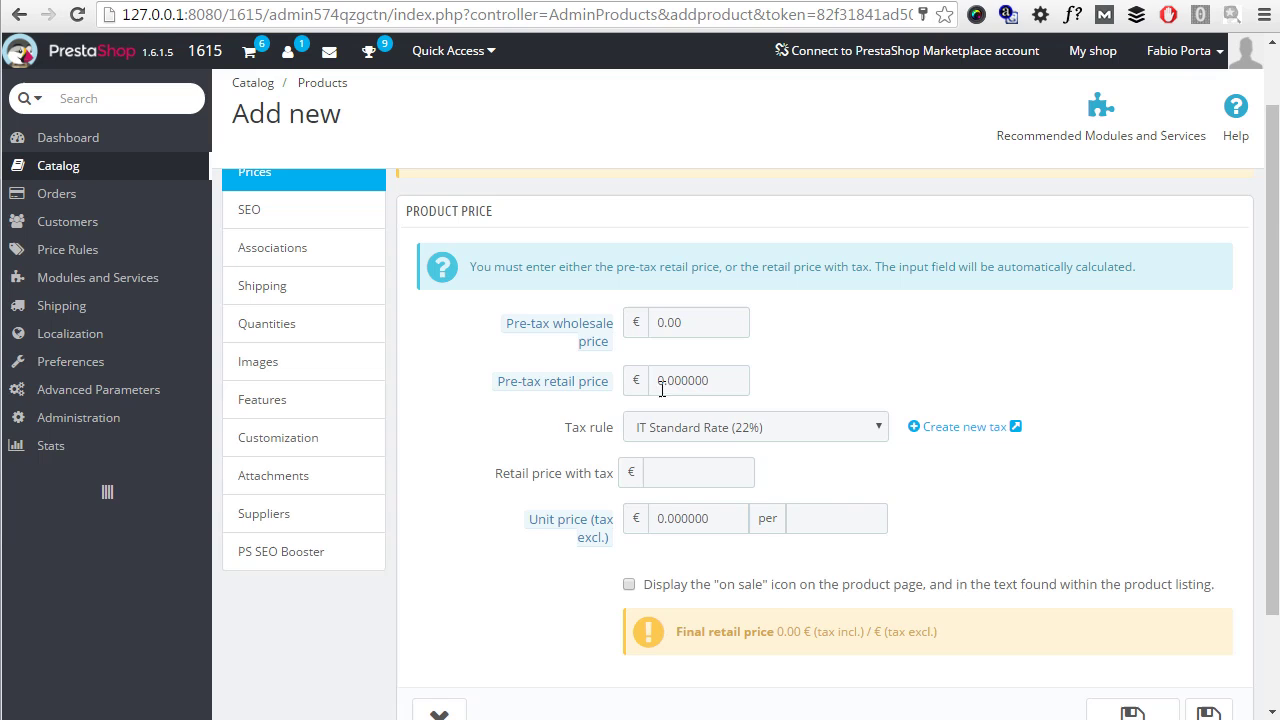
{"action": "left_click", "coordinate": [694, 471]}
{"action": "type", "text": "125"}
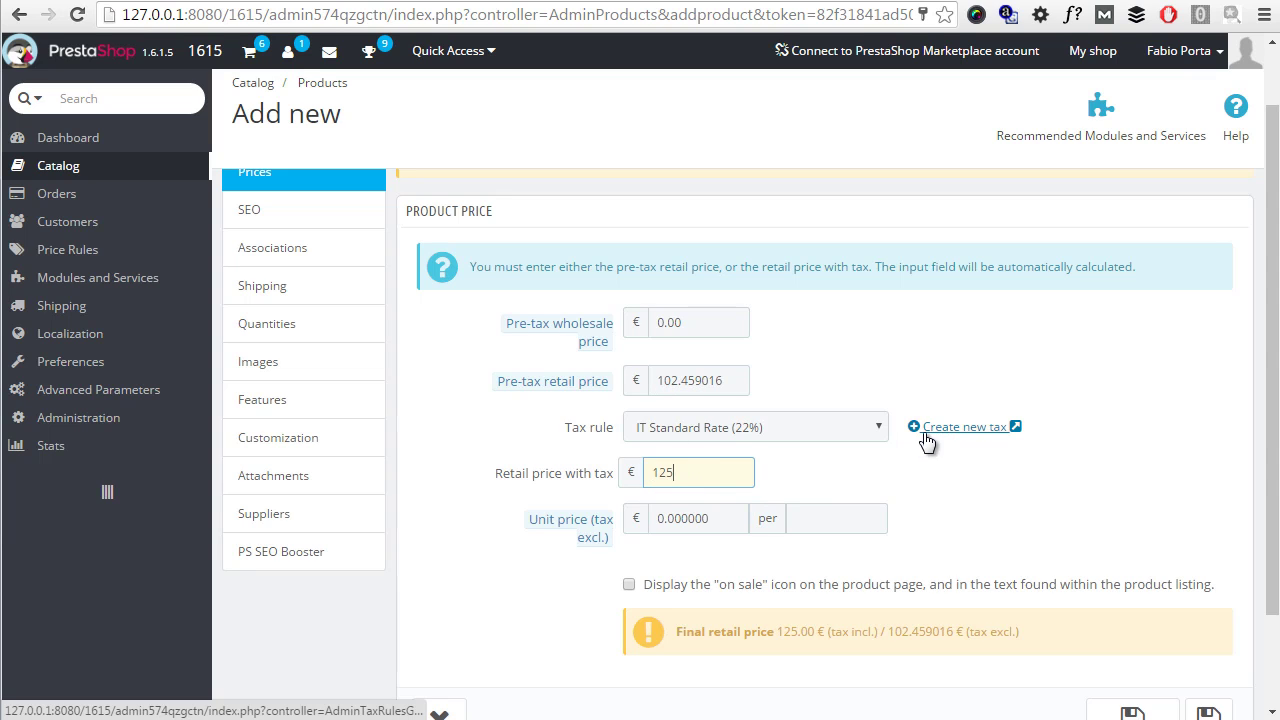
{"action": "scroll", "coordinate": [932, 400], "scroll_direction": "down", "scroll_amount": 2}
{"action": "left_click", "coordinate": [1119, 617]}
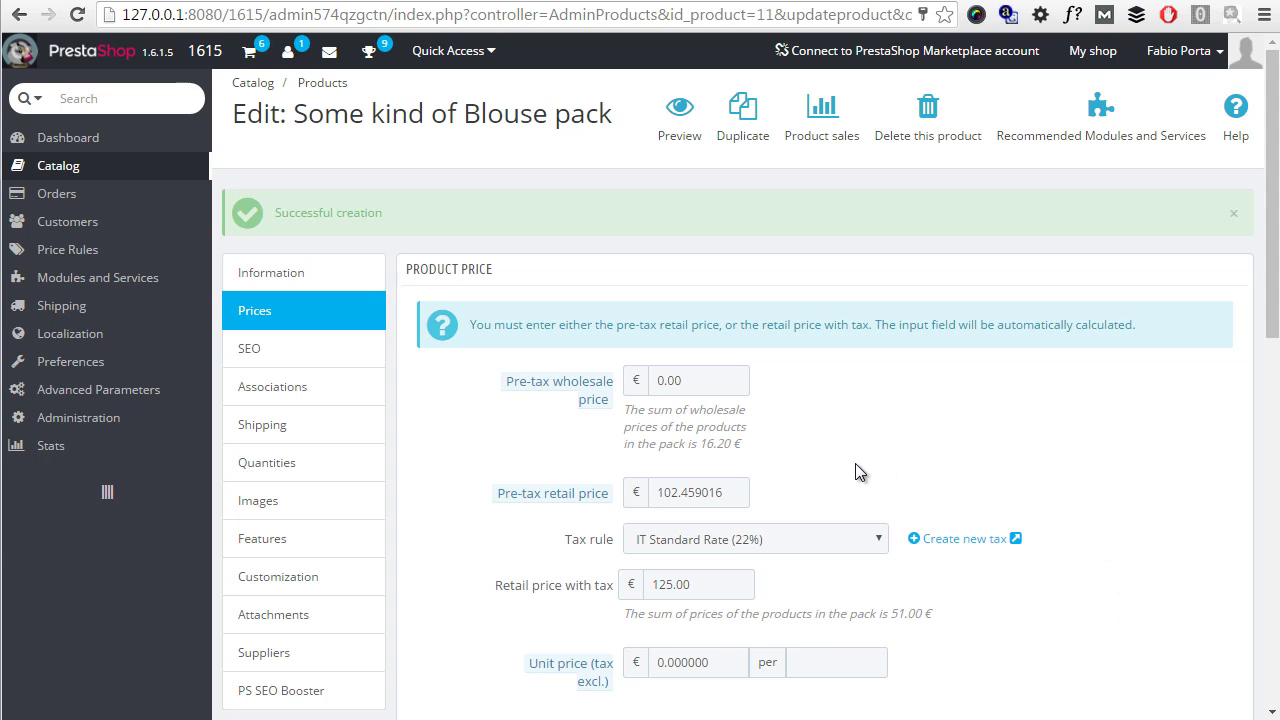
Step: Set the pack's available quantity to 12
{"action": "left_click", "coordinate": [316, 470]}
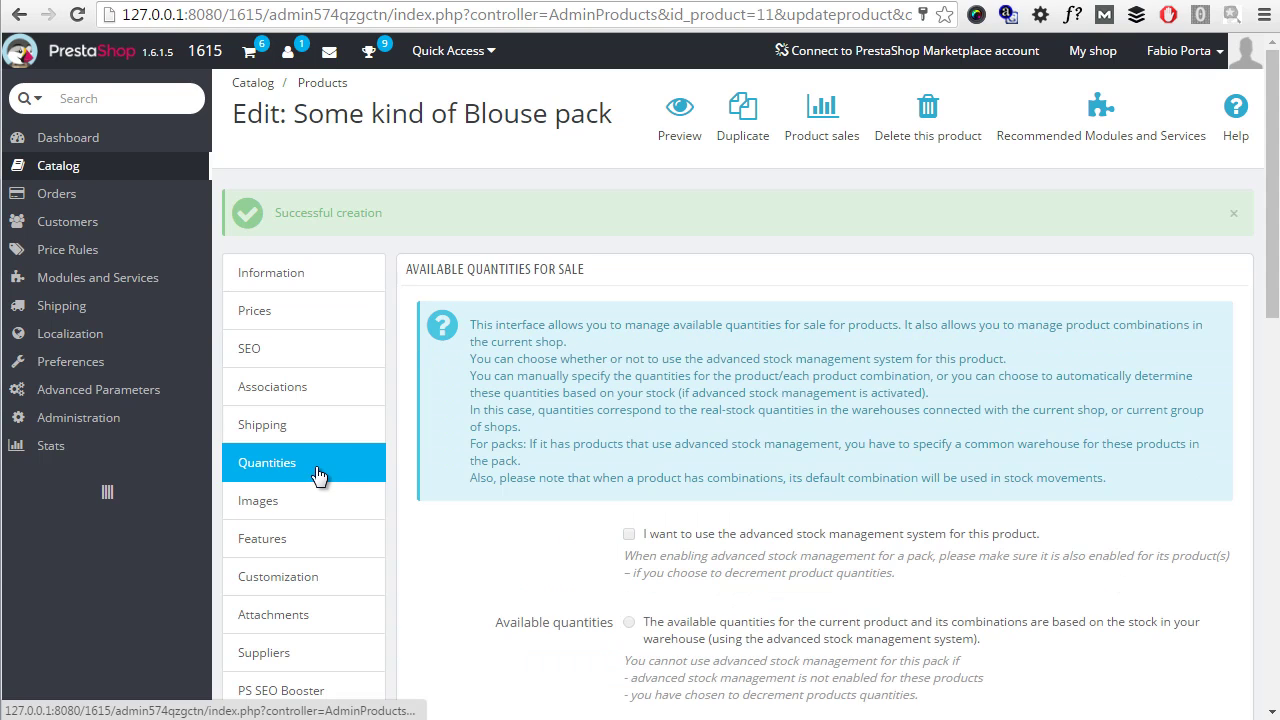
{"action": "scroll", "coordinate": [697, 368], "scroll_direction": "down", "scroll_amount": 2}
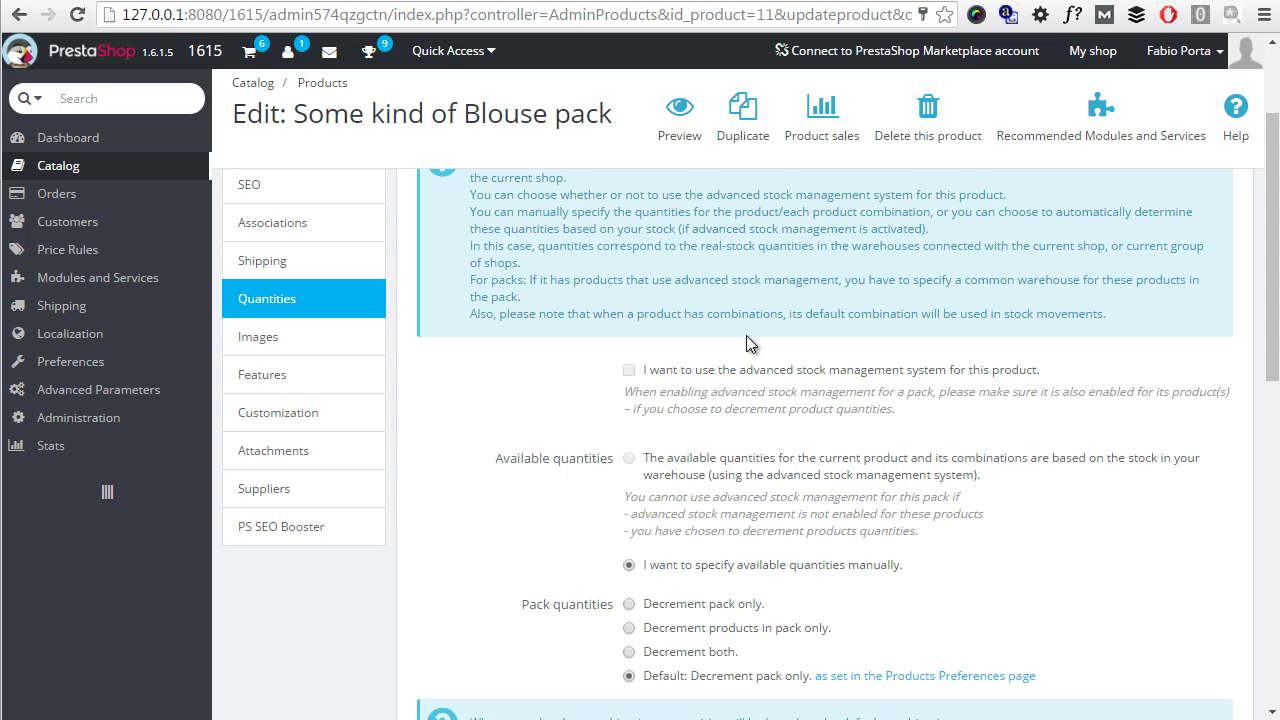
{"action": "scroll", "coordinate": [600, 285], "scroll_direction": "down", "scroll_amount": 1}
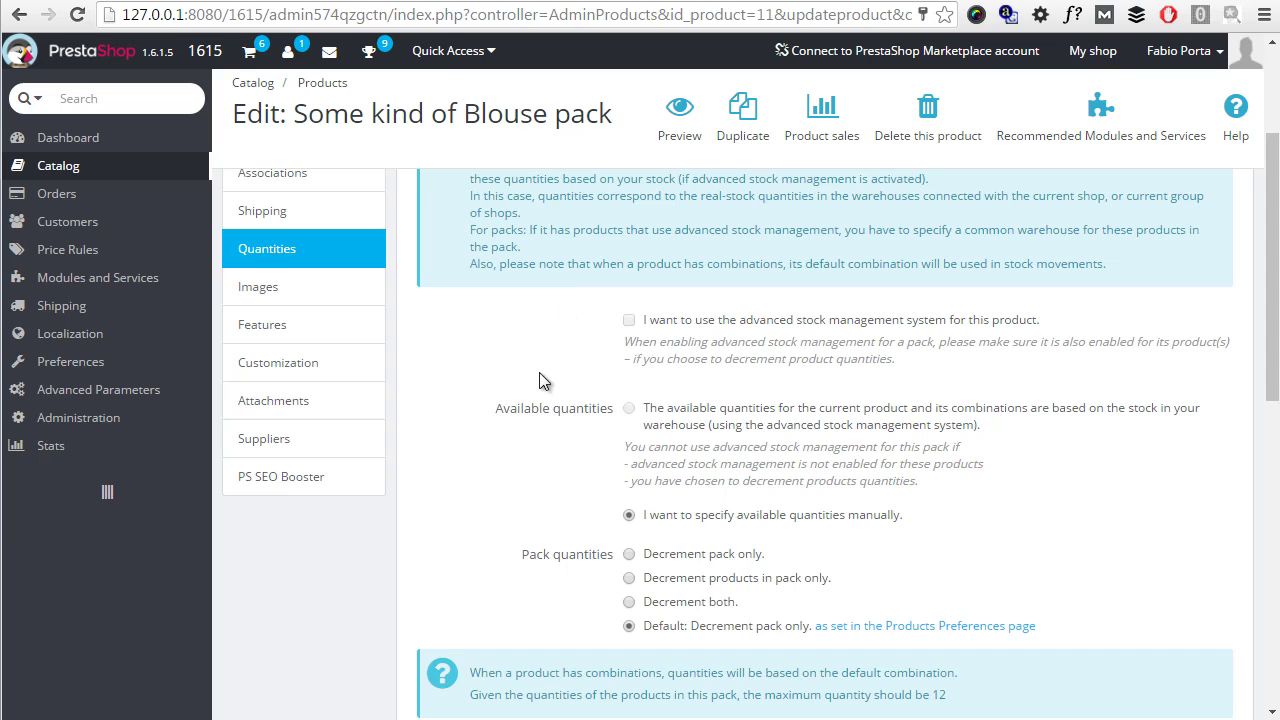
{"action": "scroll", "coordinate": [590, 480], "scroll_direction": "down", "scroll_amount": 1}
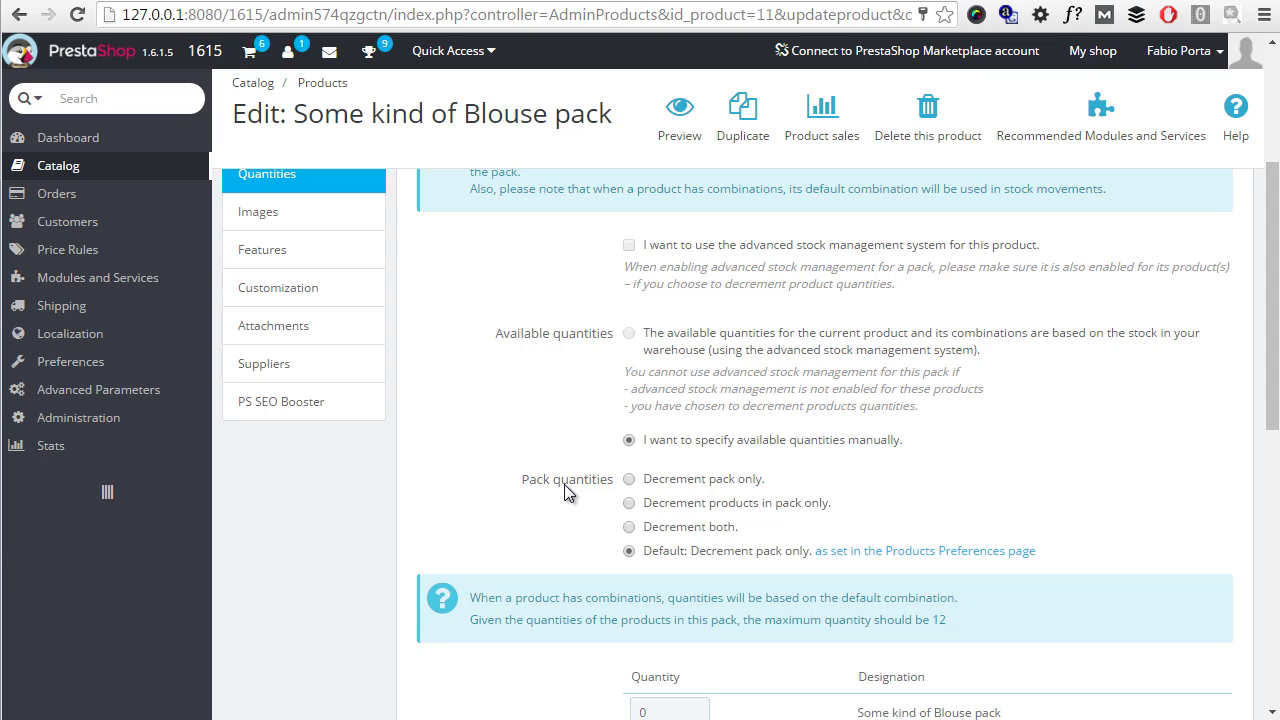
{"action": "scroll", "coordinate": [564, 484], "scroll_direction": "down", "scroll_amount": 1}
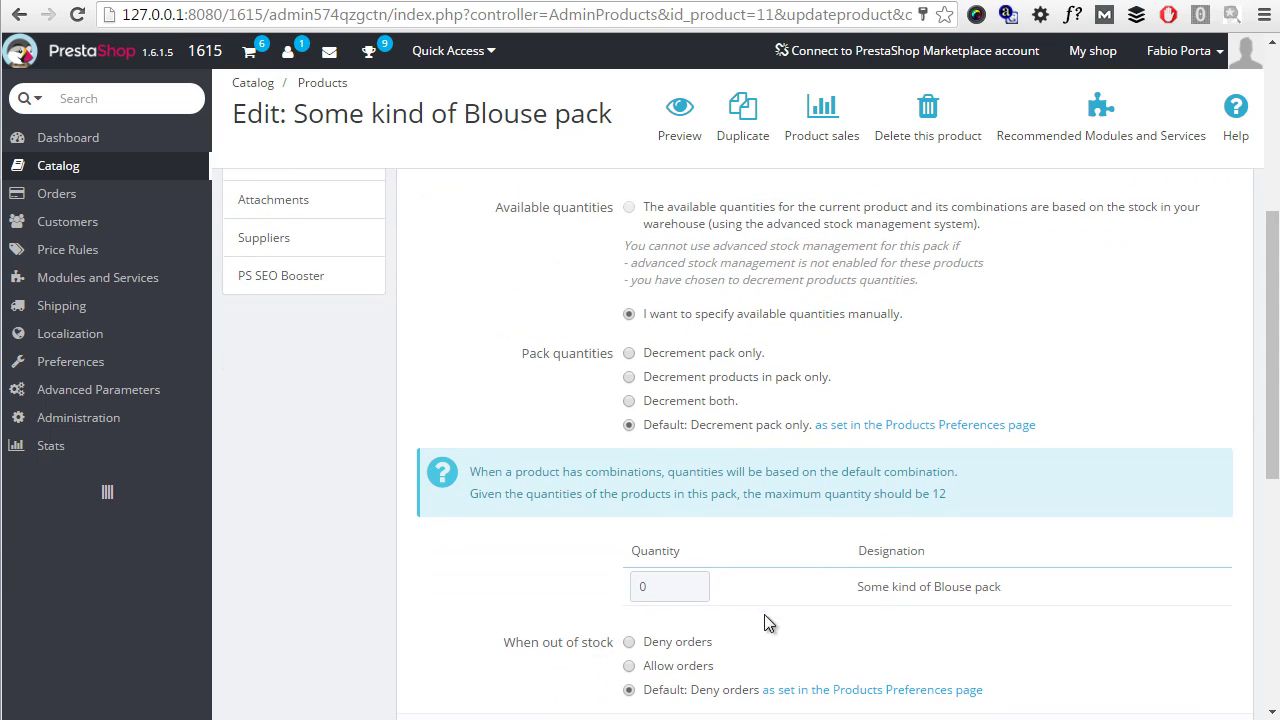
{"action": "left_click", "coordinate": [690, 590]}
{"action": "type", "text": "12"}
Step: Leave pack quantities on the default Decrement pack only setting
{"action": "left_click", "coordinate": [695, 387]}
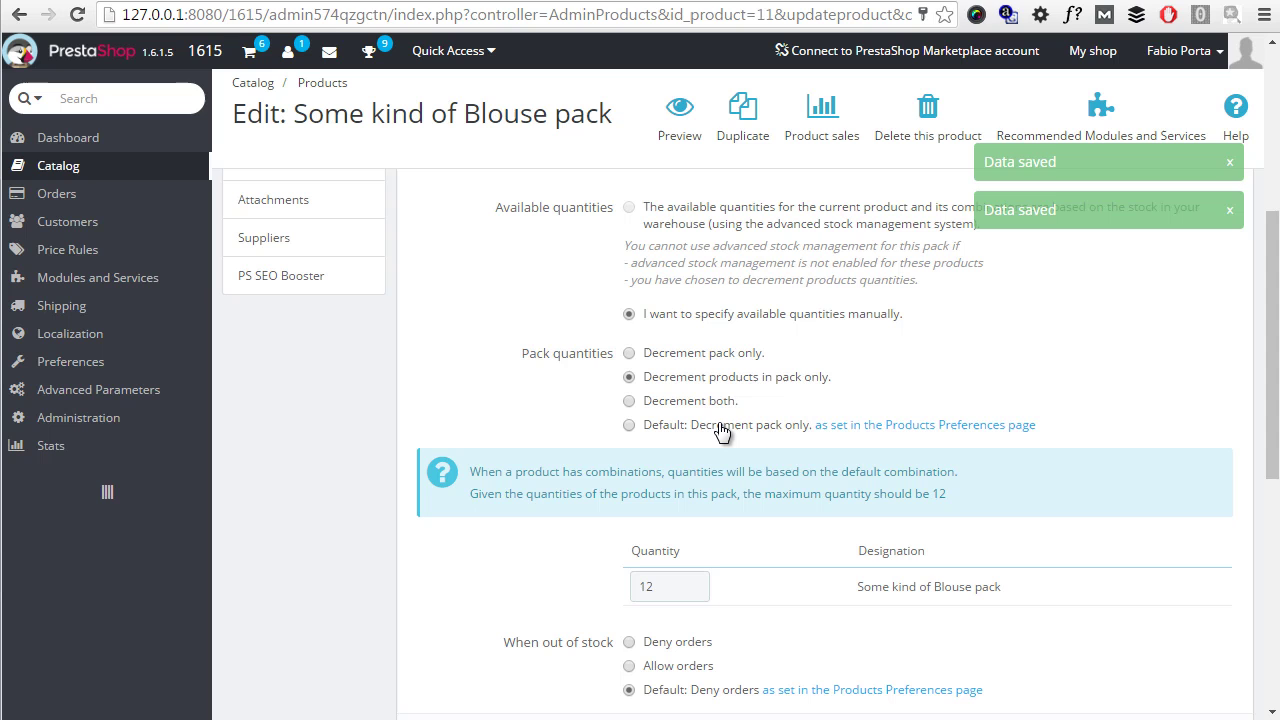
{"action": "left_click", "coordinate": [722, 430]}
{"action": "scroll", "coordinate": [548, 416], "scroll_direction": "up", "scroll_amount": 1}
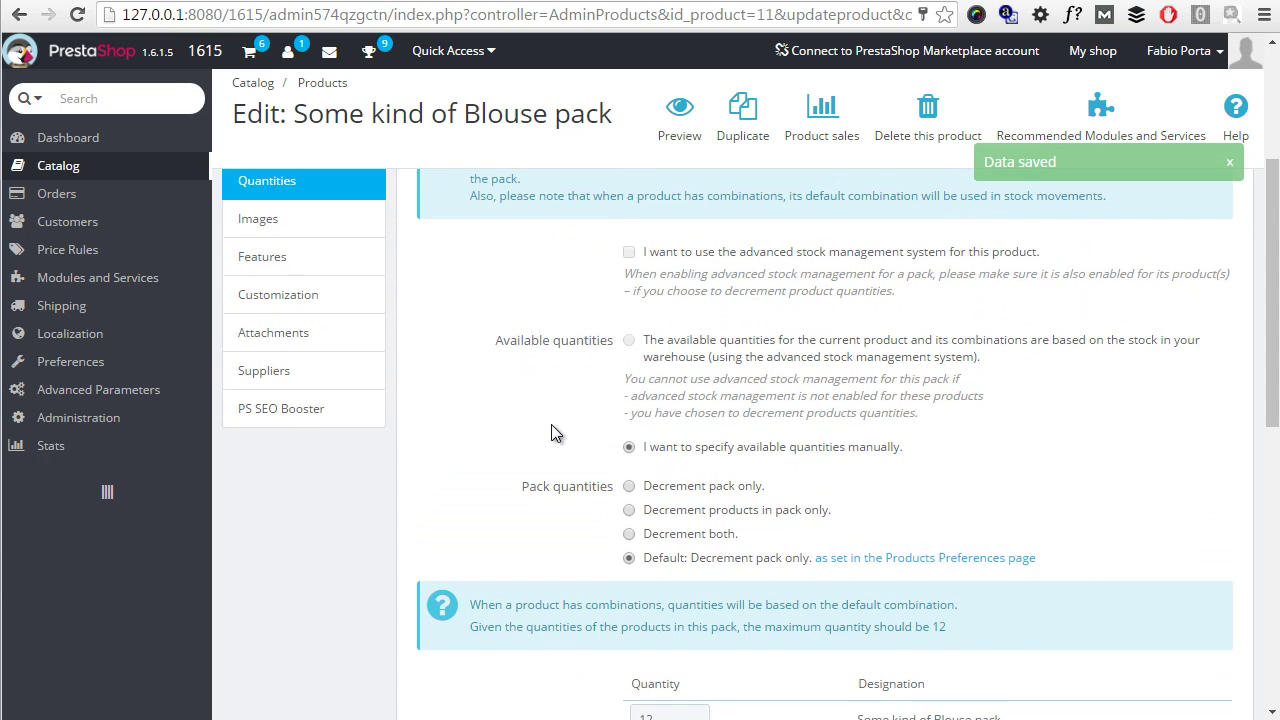
{"action": "scroll", "coordinate": [730, 462], "scroll_direction": "down", "scroll_amount": 3}
Step: Assign the pack to Women instead of Home, with Women as default category, and save
{"action": "scroll", "coordinate": [684, 450], "scroll_direction": "up", "scroll_amount": 2}
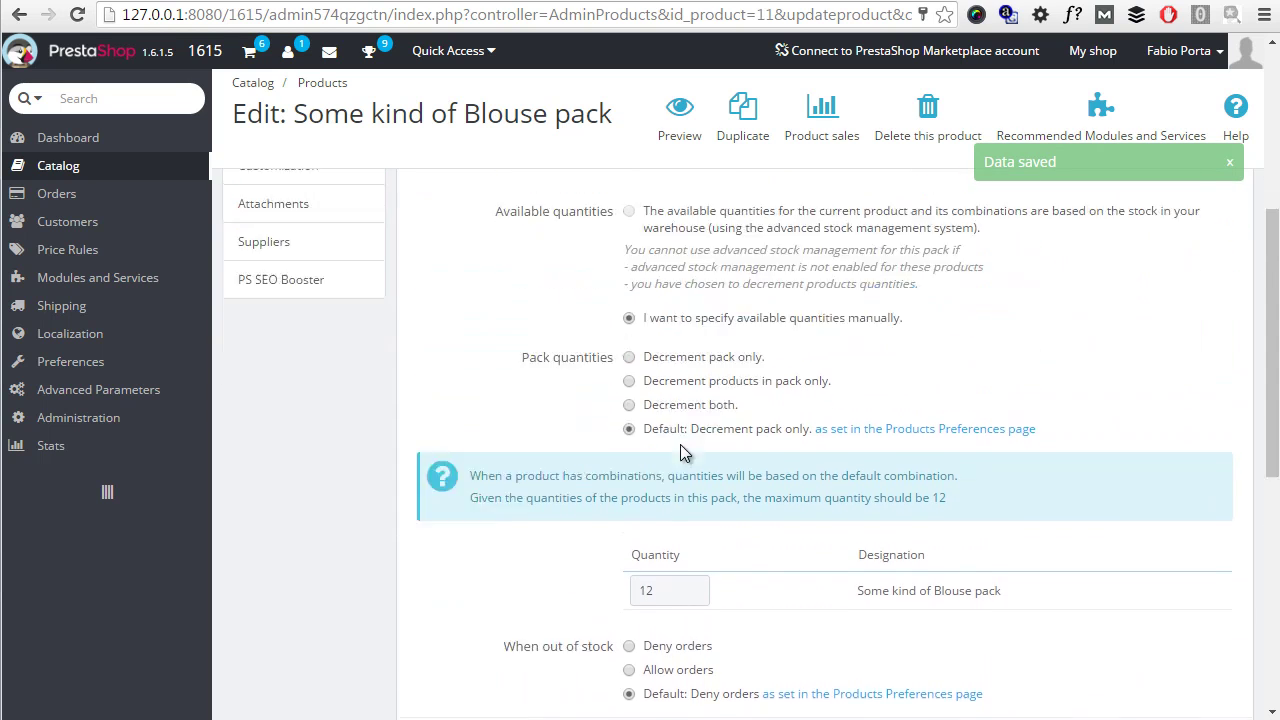
{"action": "scroll", "coordinate": [682, 450], "scroll_direction": "up", "scroll_amount": 4}
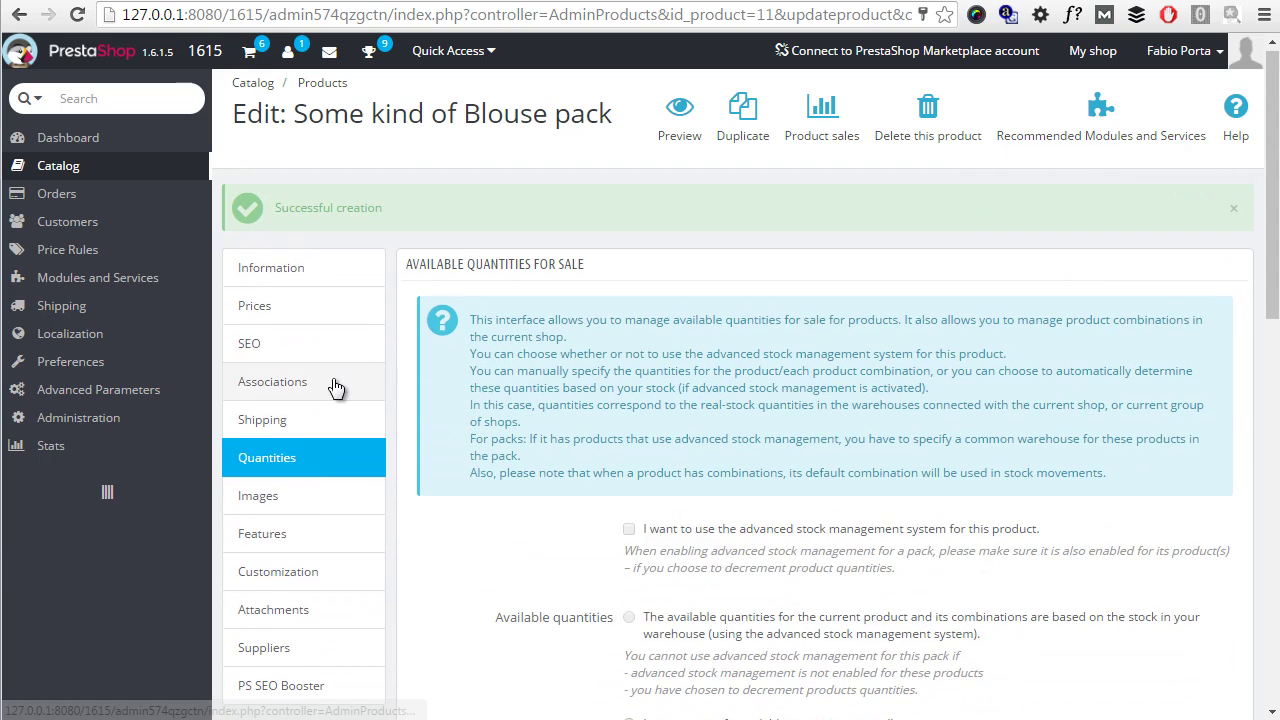
{"action": "left_click", "coordinate": [336, 388]}
{"action": "left_click", "coordinate": [700, 372]}
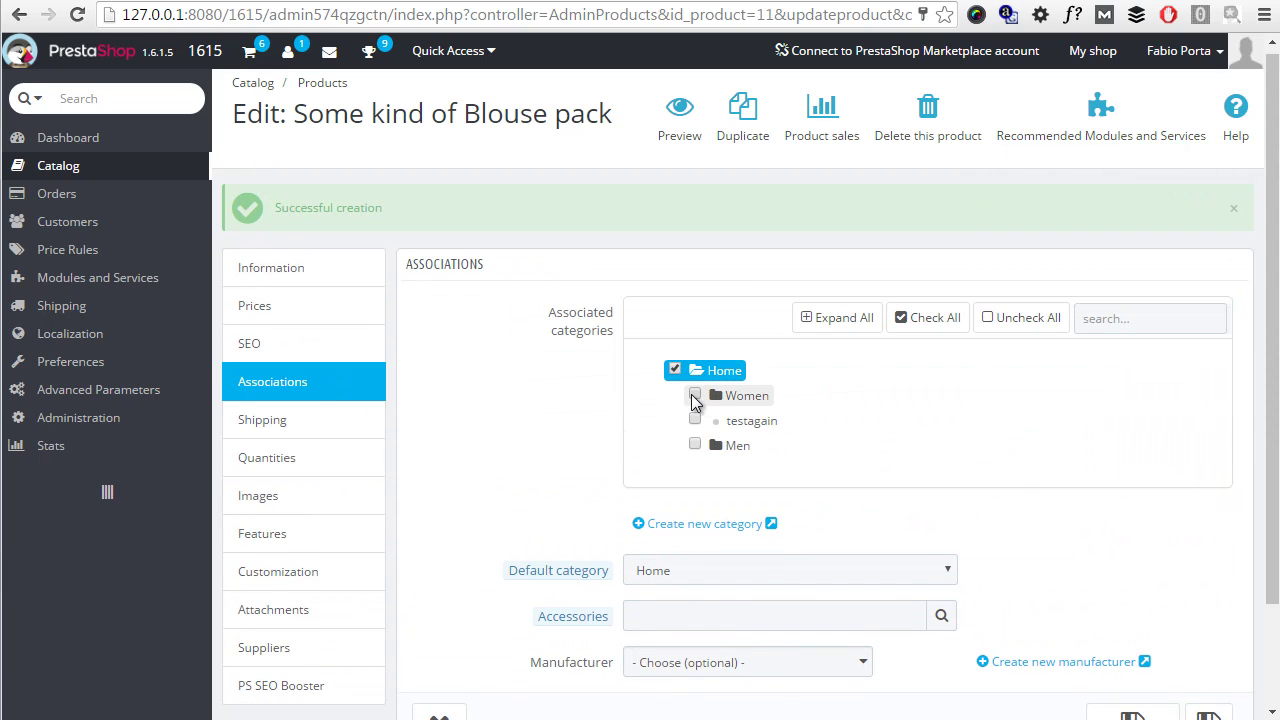
{"action": "left_click", "coordinate": [695, 396]}
{"action": "left_click", "coordinate": [675, 370]}
{"action": "scroll", "coordinate": [931, 384], "scroll_direction": "down", "scroll_amount": 1}
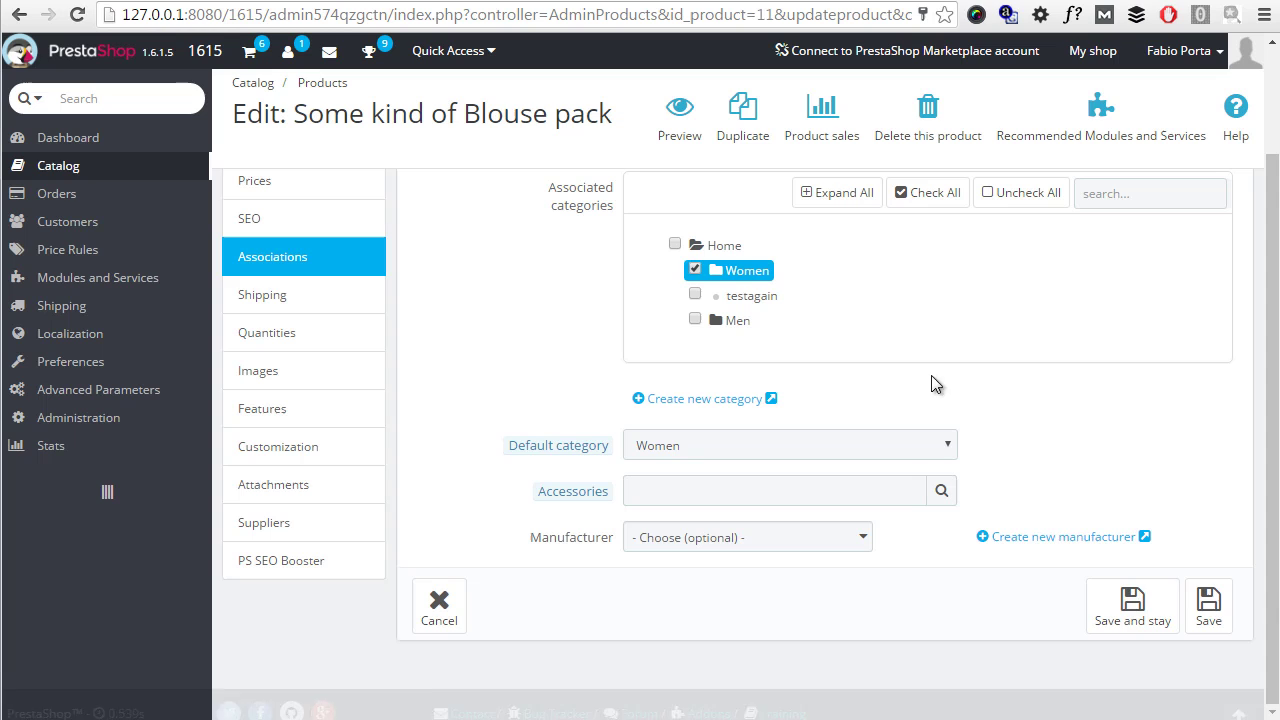
{"action": "left_click", "coordinate": [1126, 614]}
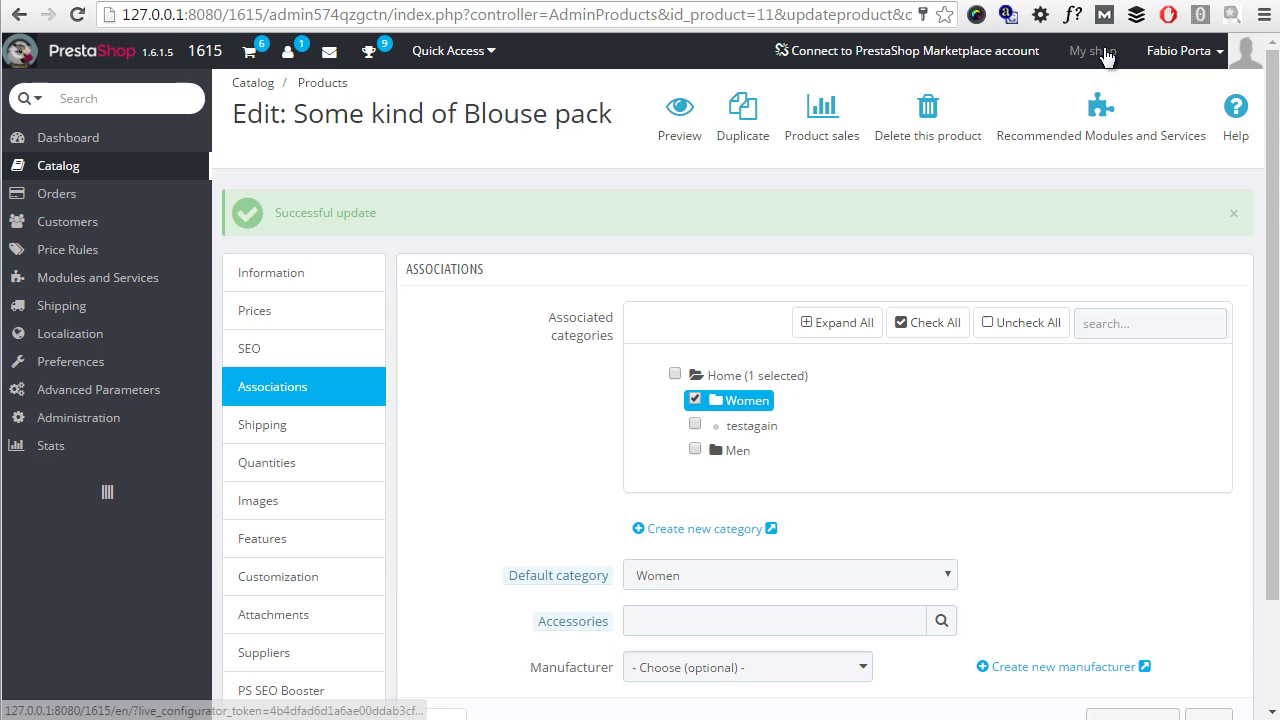
Step: Preview the pack in the storefront, showing Blouse Color-Orange and Blouse Color-Blue under Pack Content
{"action": "left_click", "coordinate": [680, 118]}
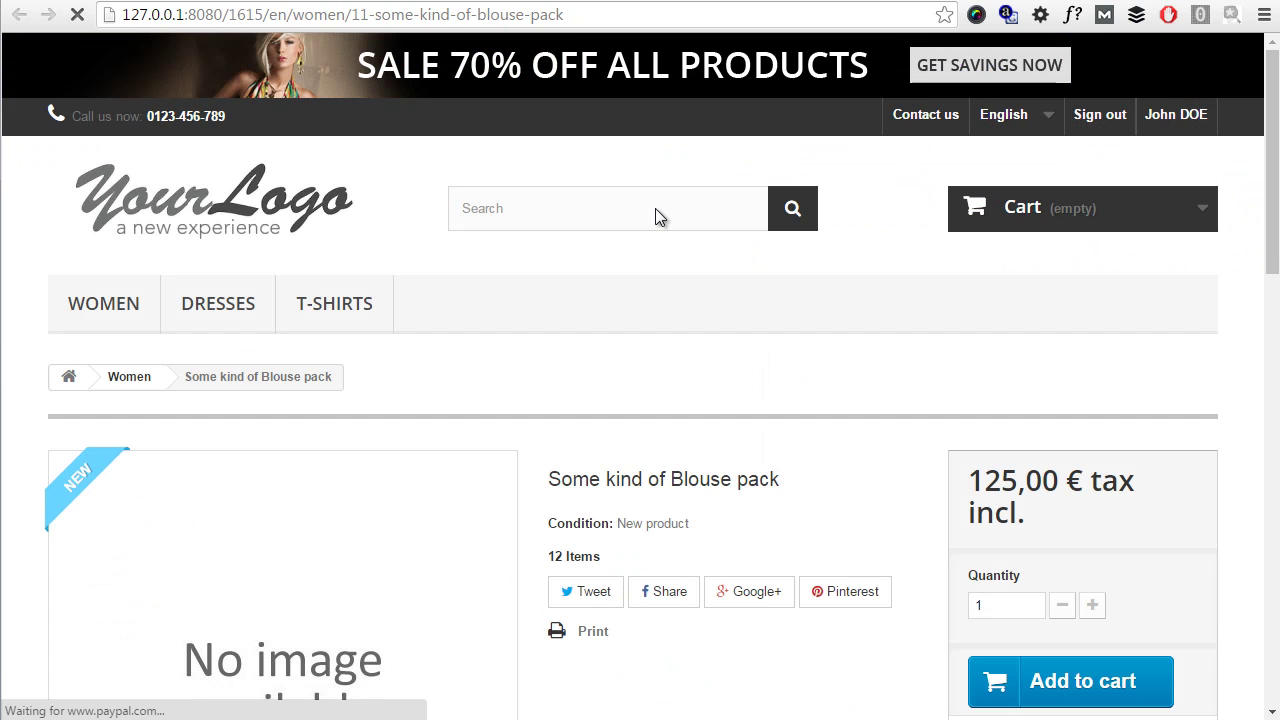
{"action": "scroll", "coordinate": [657, 210], "scroll_direction": "down", "scroll_amount": 3}
{"action": "scroll", "coordinate": [708, 484], "scroll_direction": "down", "scroll_amount": 5}
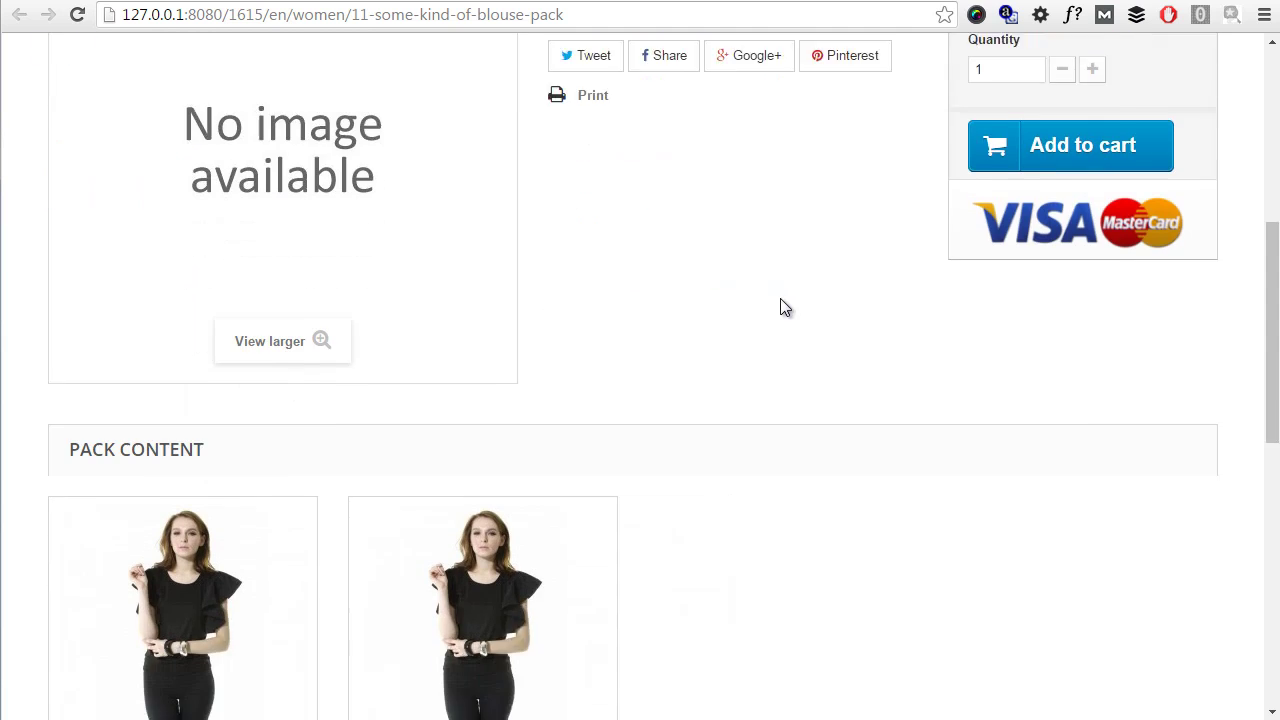
{"action": "scroll", "coordinate": [821, 314], "scroll_direction": "up", "scroll_amount": 1}
{"action": "scroll", "coordinate": [815, 325], "scroll_direction": "up", "scroll_amount": 2}
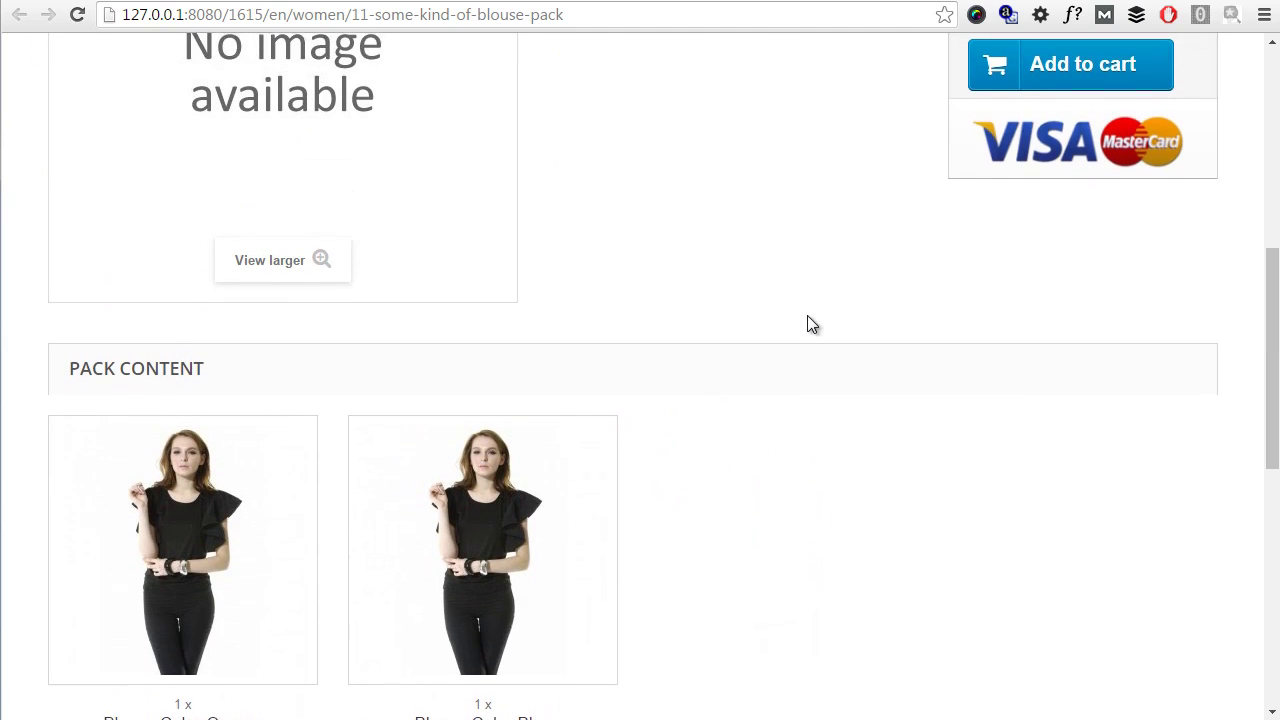
{"action": "scroll", "coordinate": [210, 250], "scroll_direction": "down", "scroll_amount": 2}
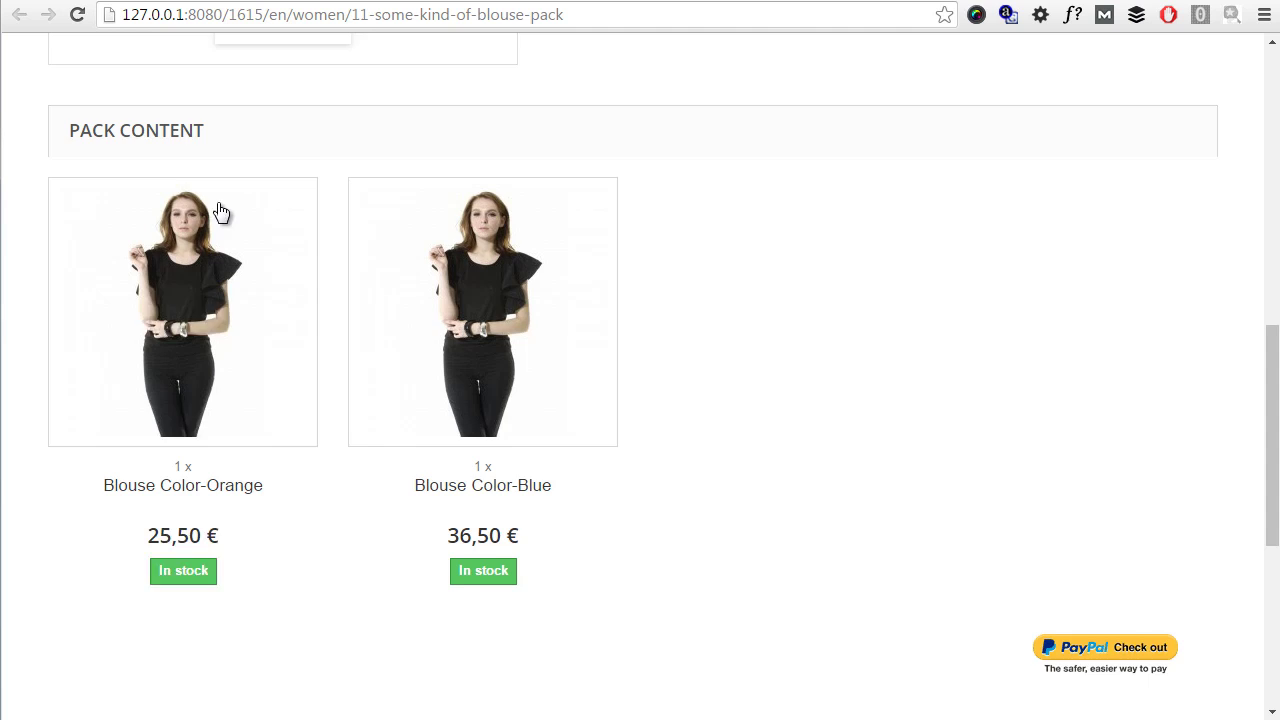
{"action": "scroll", "coordinate": [571, 377], "scroll_direction": "down", "scroll_amount": 2}
{"action": "scroll", "coordinate": [191, 317], "scroll_direction": "up", "scroll_amount": 6}
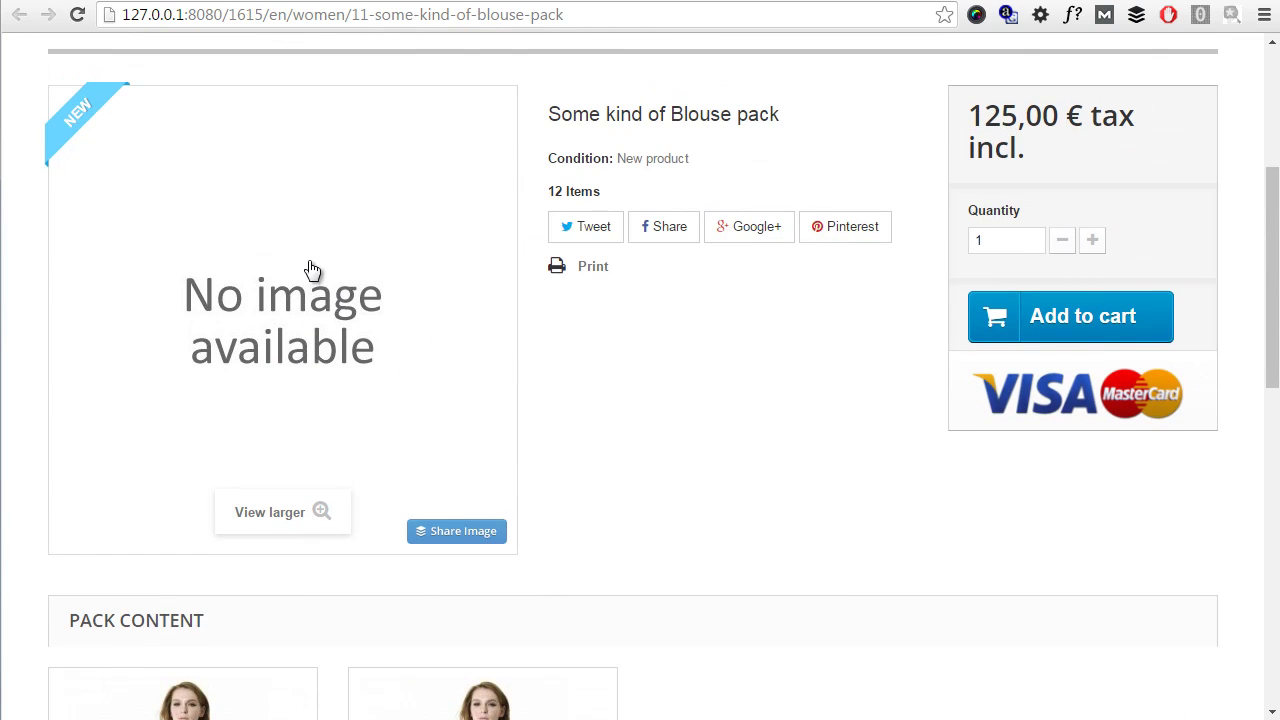
{"action": "scroll", "coordinate": [309, 271], "scroll_direction": "down", "scroll_amount": 5}
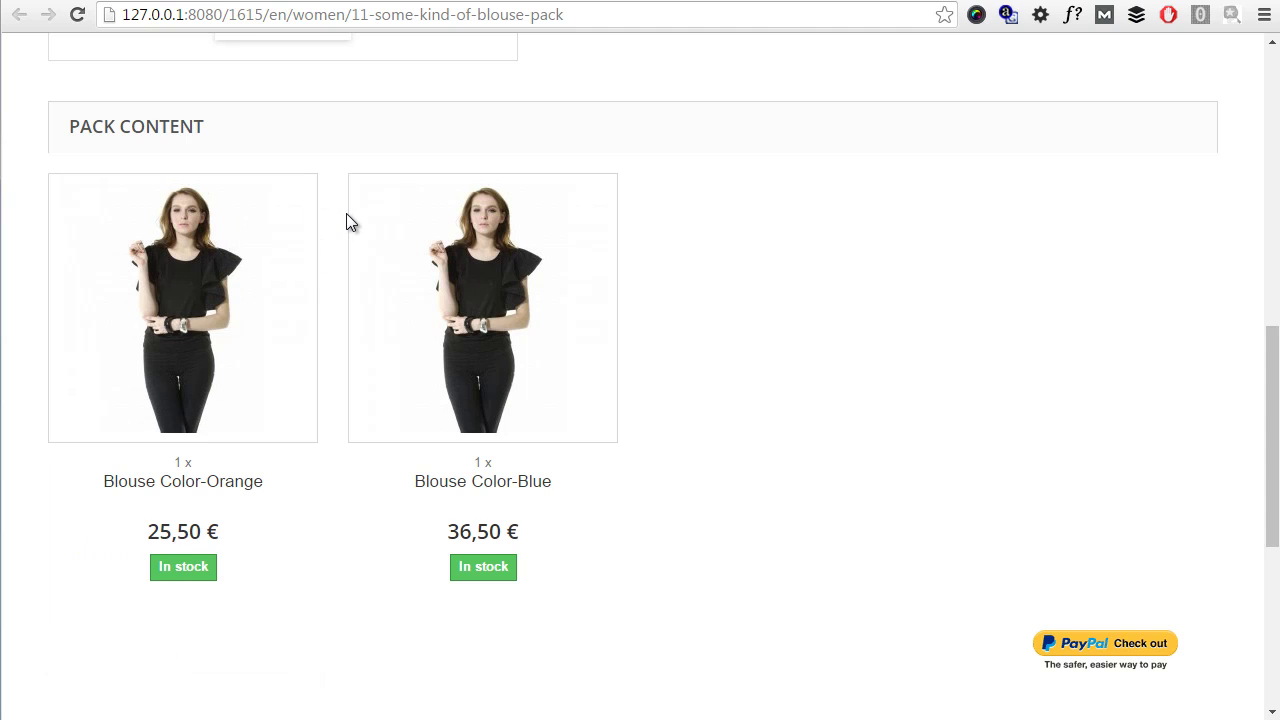
{"action": "scroll", "coordinate": [346, 213], "scroll_direction": "down", "scroll_amount": 1}
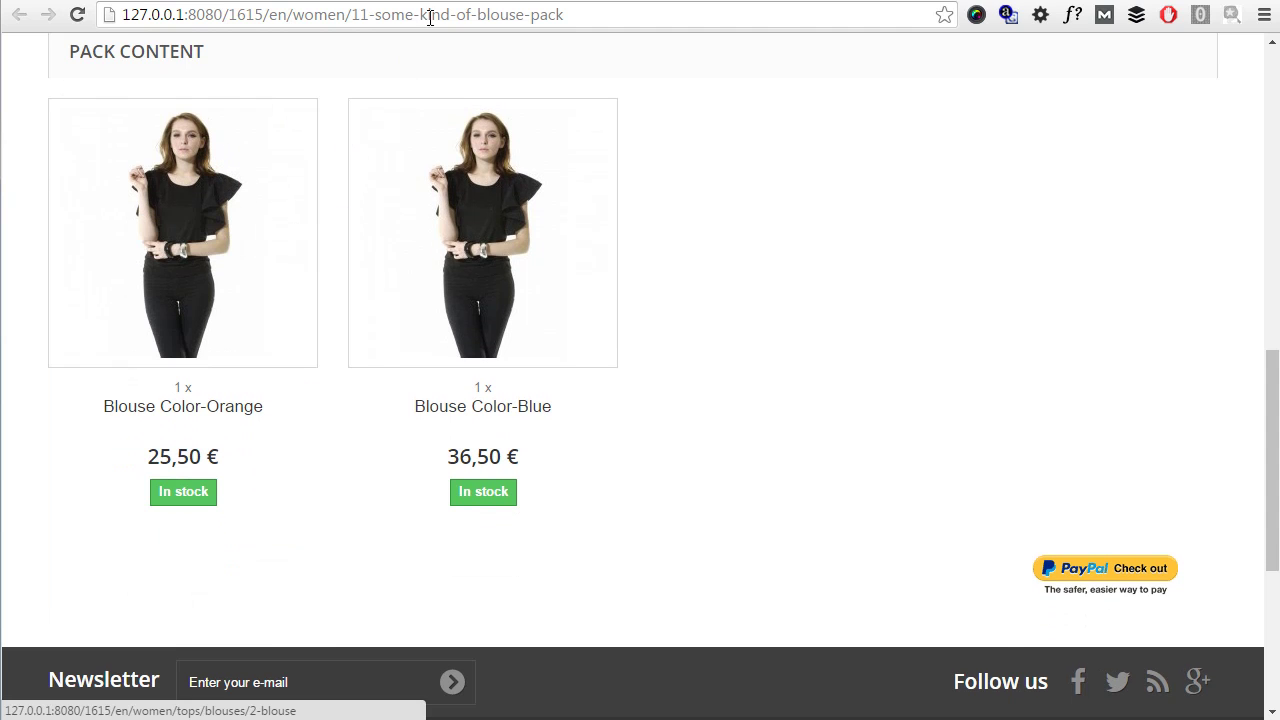
Step: Open Blouse Color-Blue from the pack content, revealing 'This product is no longer available'
{"action": "left_click", "coordinate": [447, 1]}
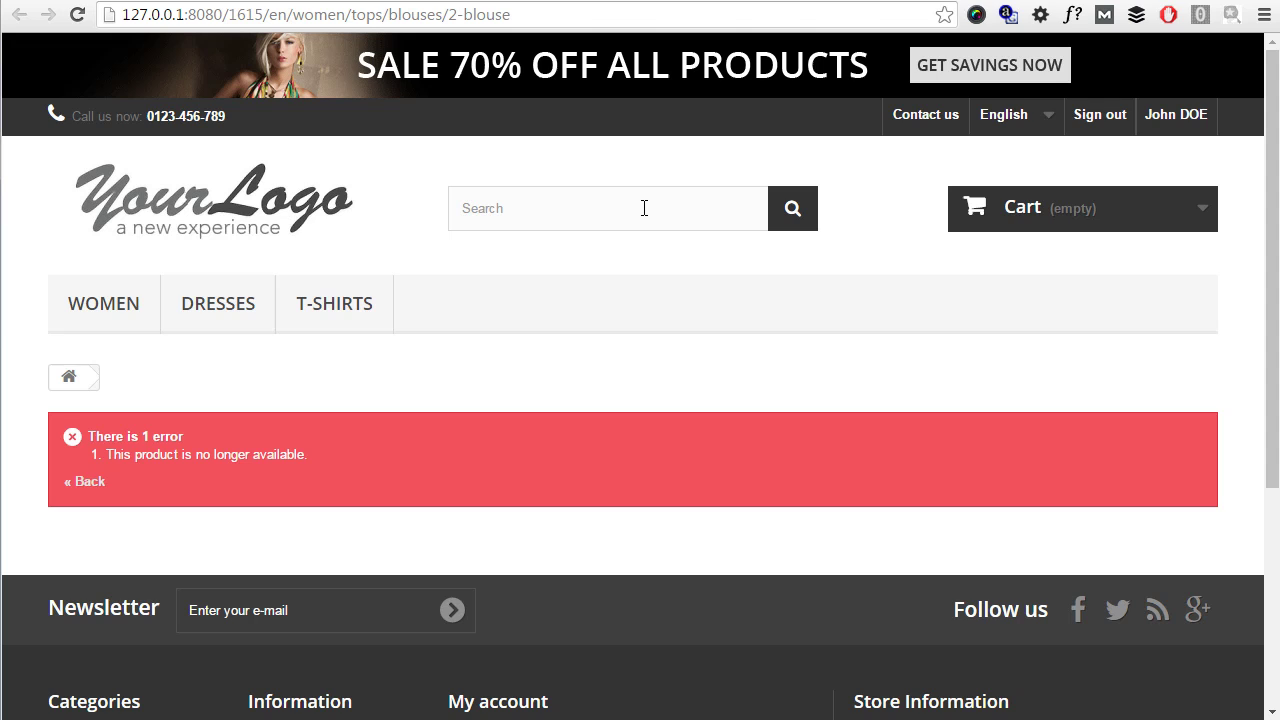
{"action": "scroll", "coordinate": [200, 360], "scroll_direction": "down", "scroll_amount": 1}
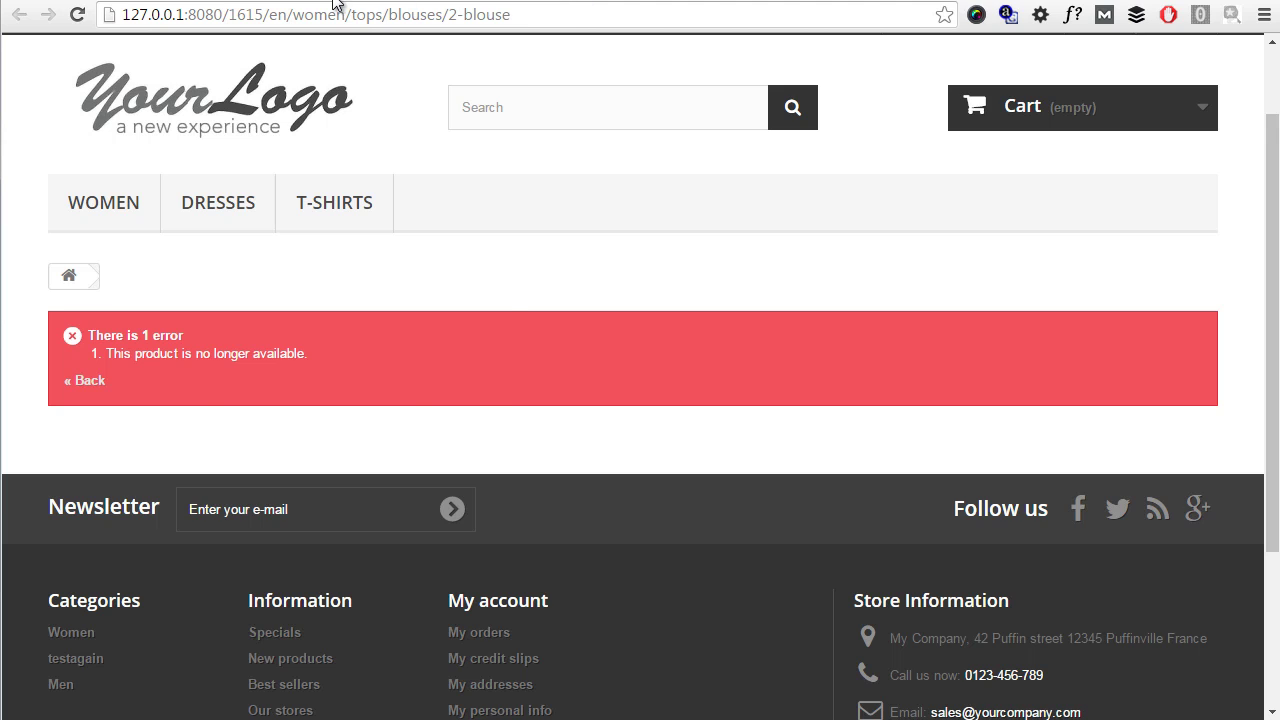
{"action": "key", "text": "alt+Left"}
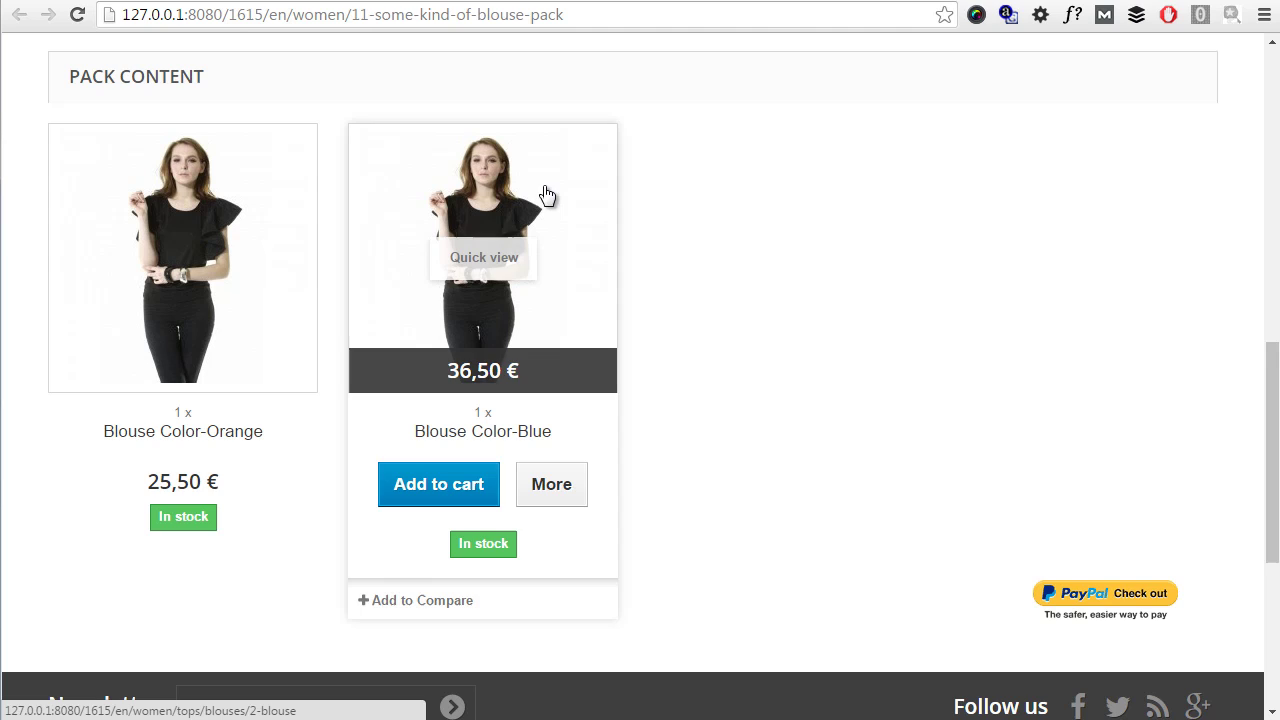
{"action": "left_click", "coordinate": [475, 162]}
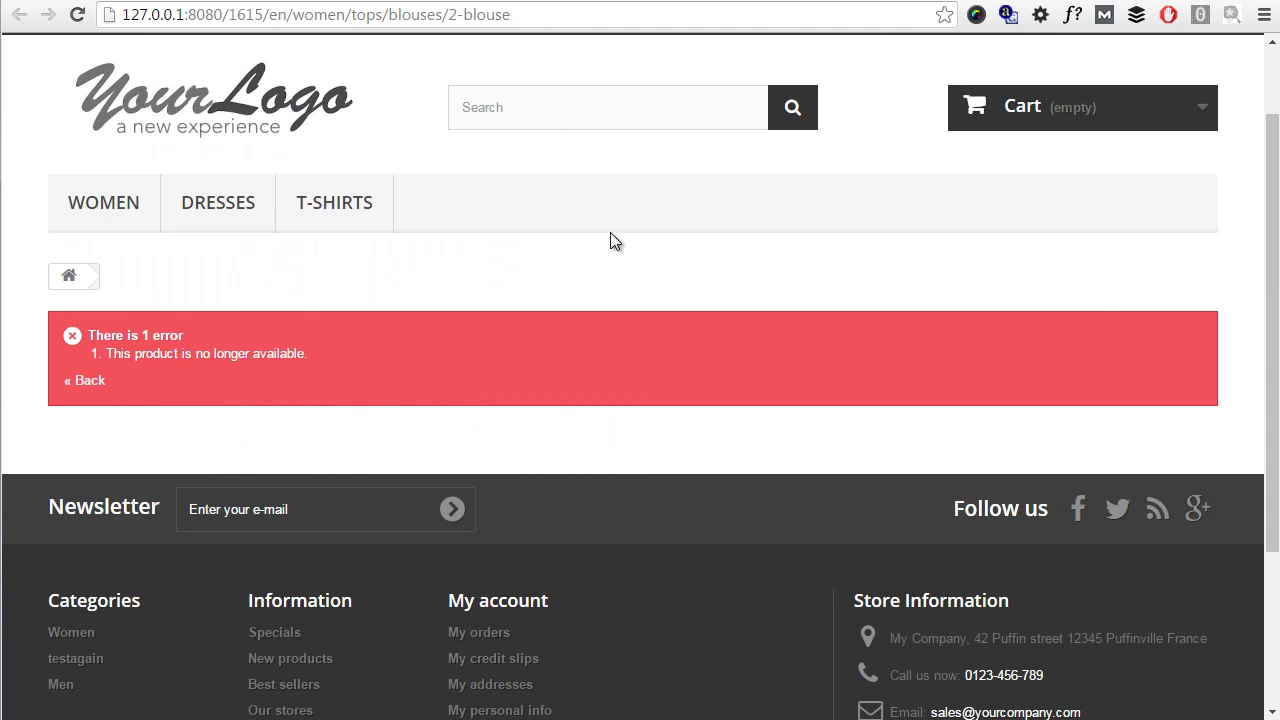
Step: Back in the admin, open the Blouse product from Catalog > Products to check its status
{"action": "key", "text": "ctrl+Tab"}
{"action": "mouse_move", "coordinate": [110, 168]}
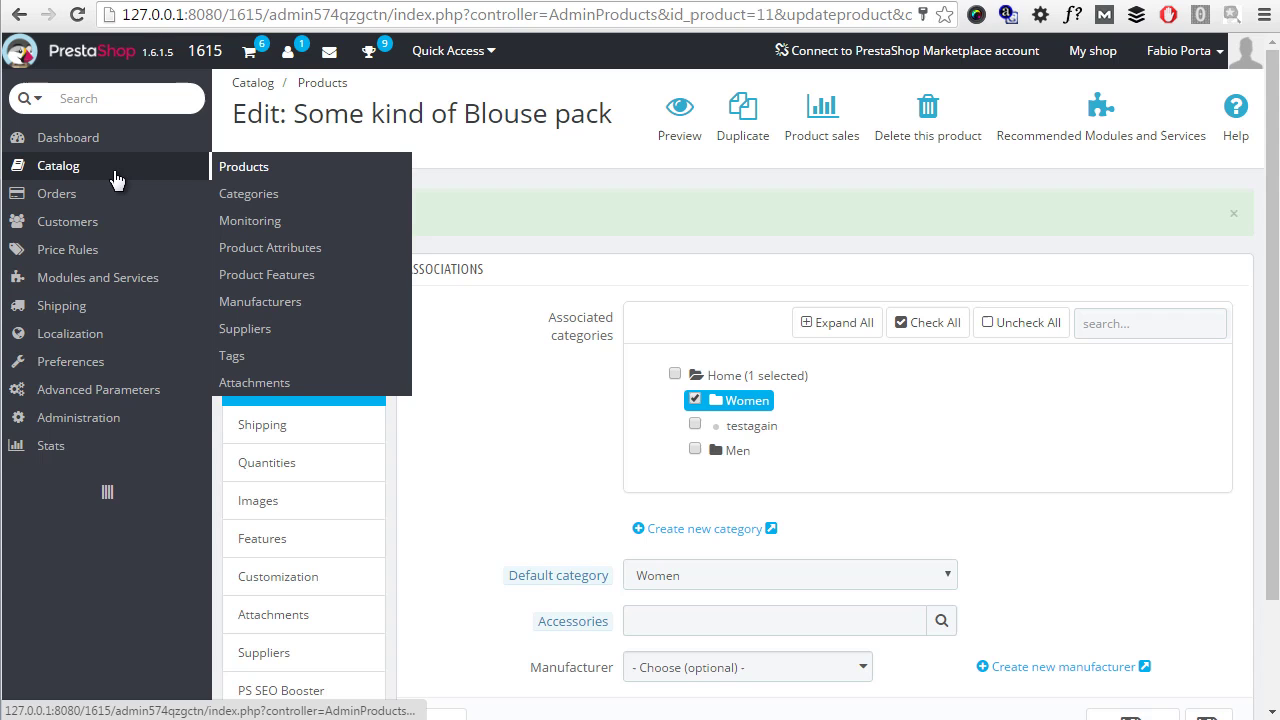
{"action": "left_click", "coordinate": [277, 167]}
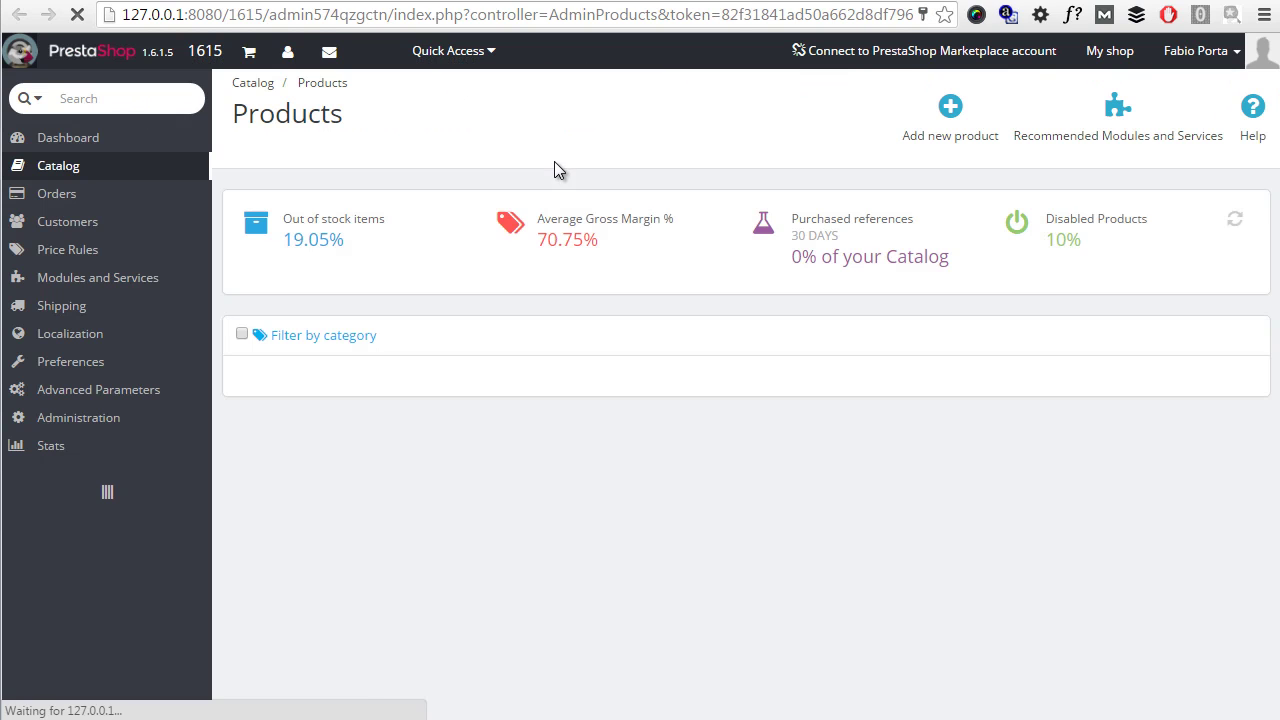
{"action": "scroll", "coordinate": [580, 200], "scroll_direction": "down", "scroll_amount": 4}
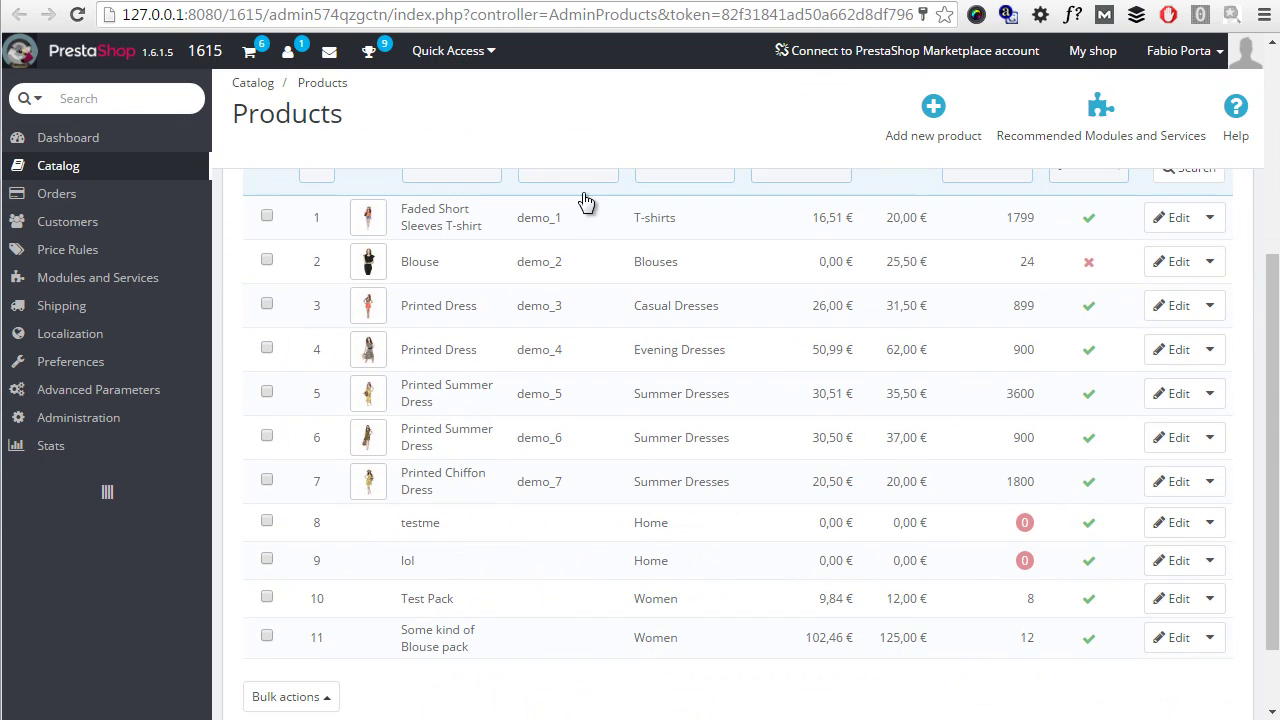
{"action": "left_click", "coordinate": [461, 271]}
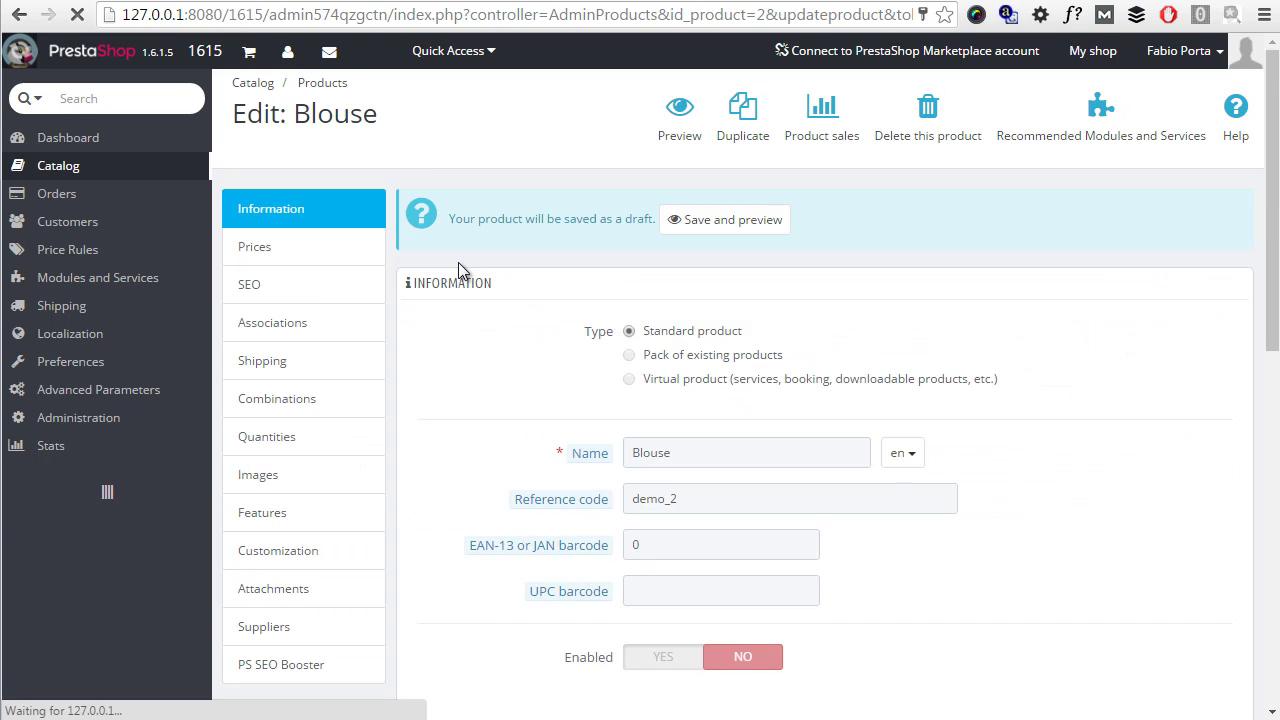
{"action": "scroll", "coordinate": [459, 270], "scroll_direction": "down", "scroll_amount": 2}
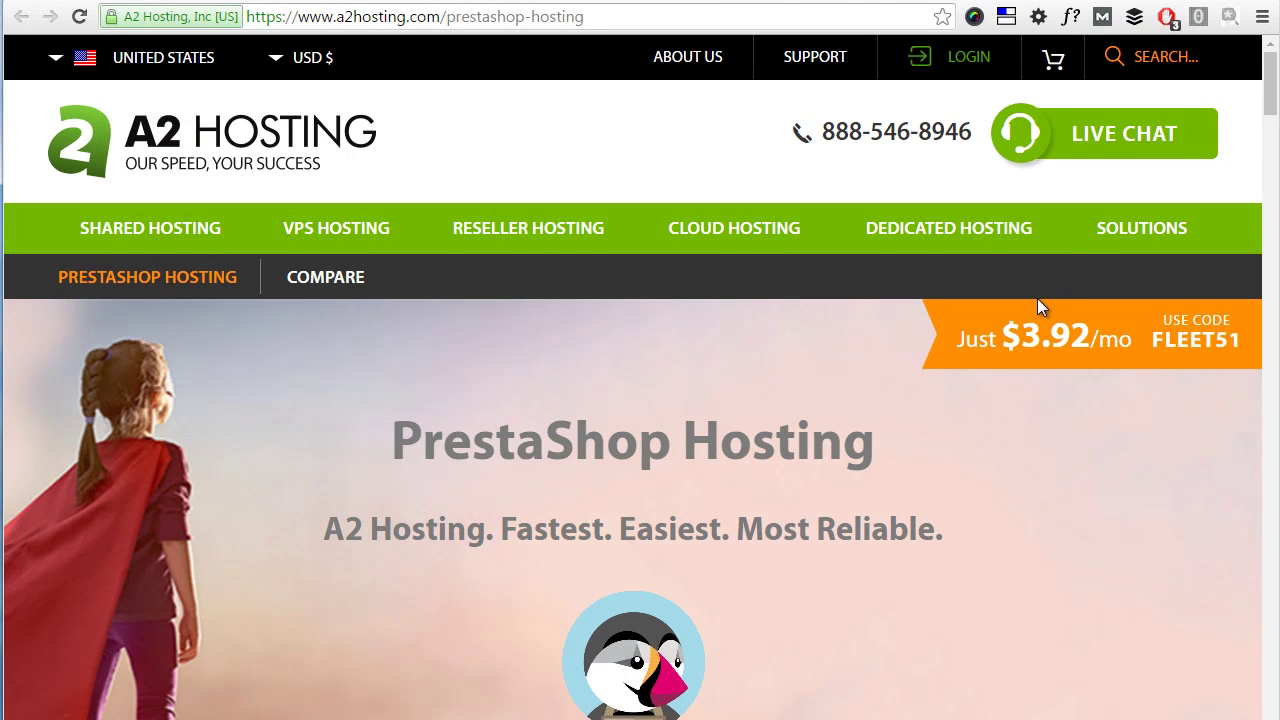
{"action": "scroll", "coordinate": [1037, 298], "scroll_direction": "down", "scroll_amount": 4}
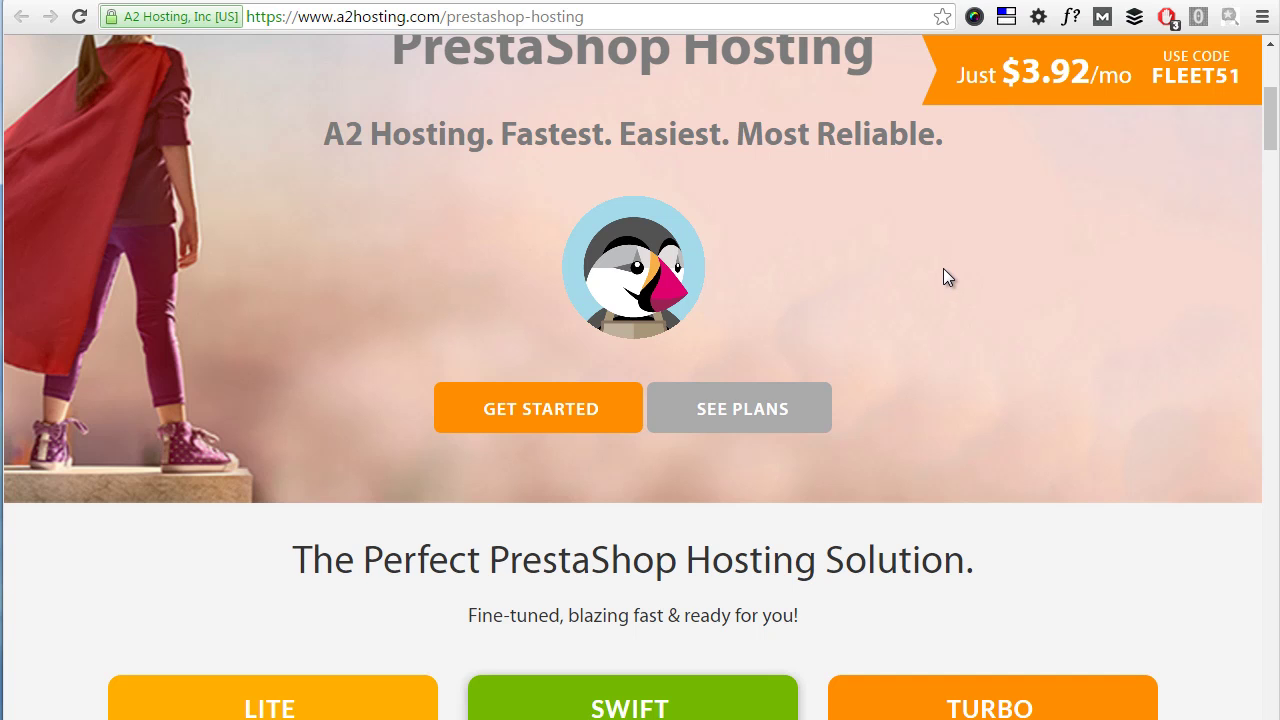
{"action": "scroll", "coordinate": [943, 268], "scroll_direction": "down", "scroll_amount": 2}
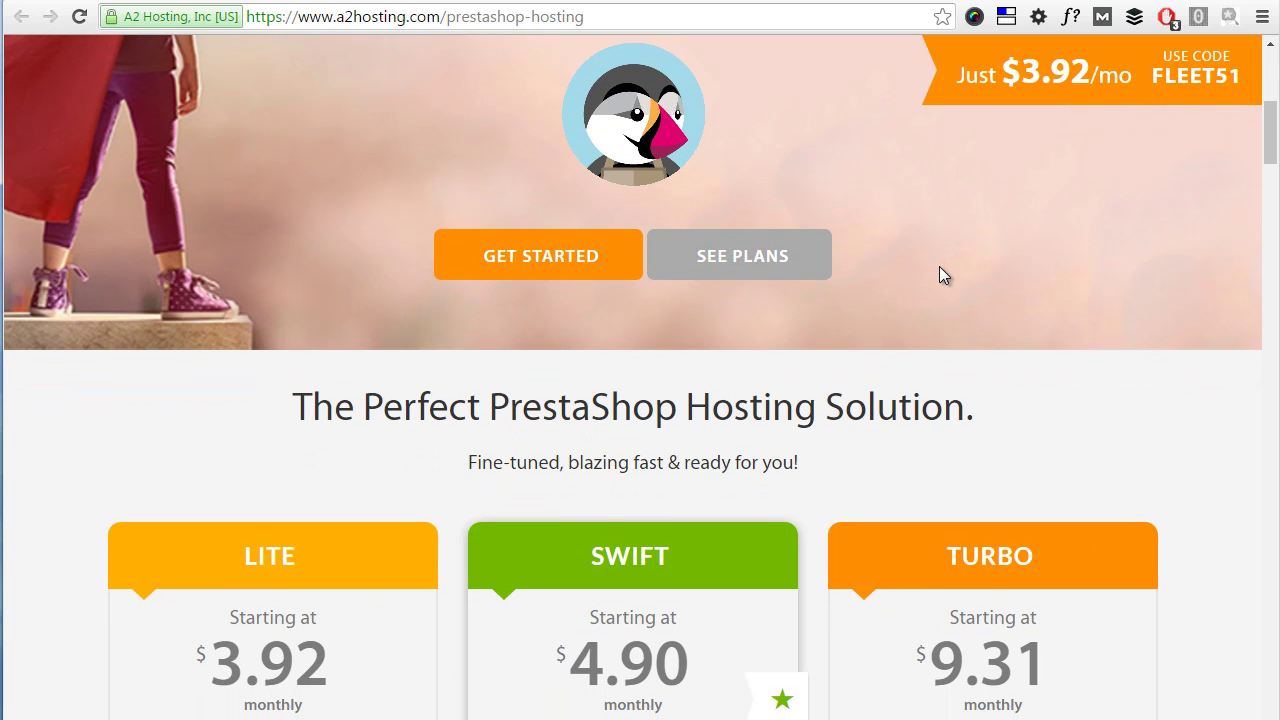
{"action": "scroll", "coordinate": [935, 265], "scroll_direction": "down", "scroll_amount": 1}
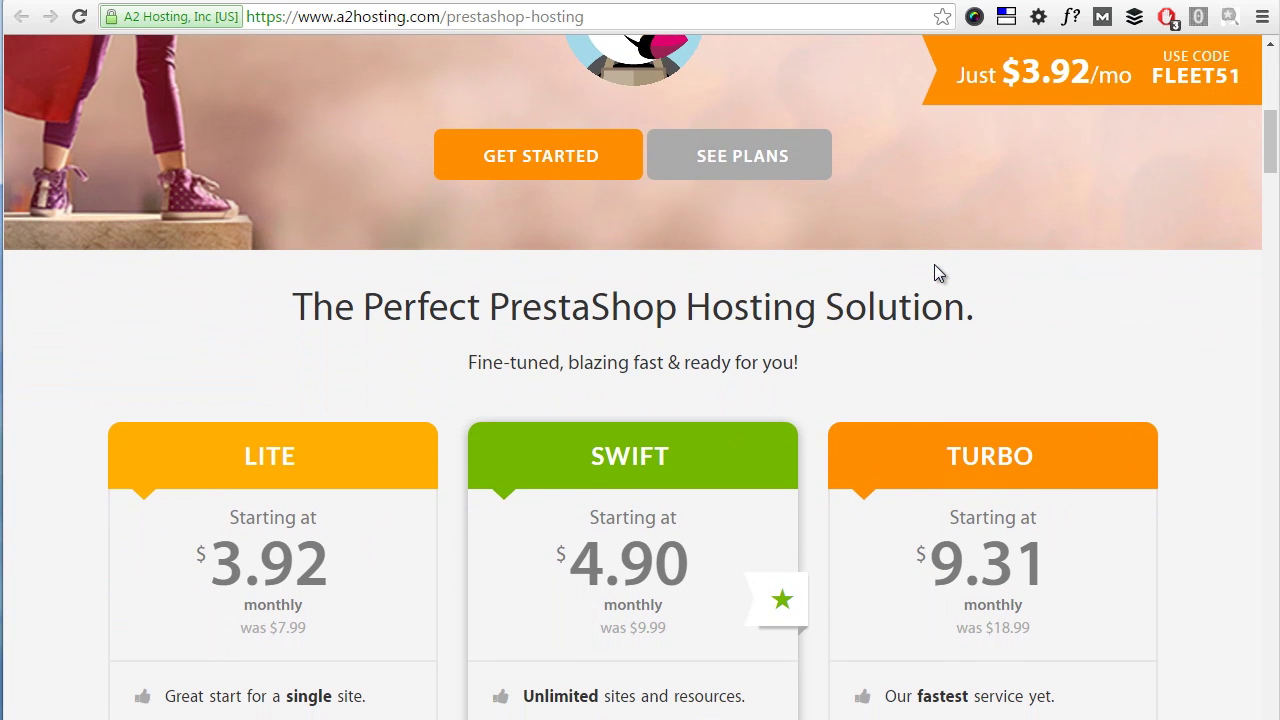
{"action": "scroll", "coordinate": [938, 272], "scroll_direction": "down", "scroll_amount": 2}
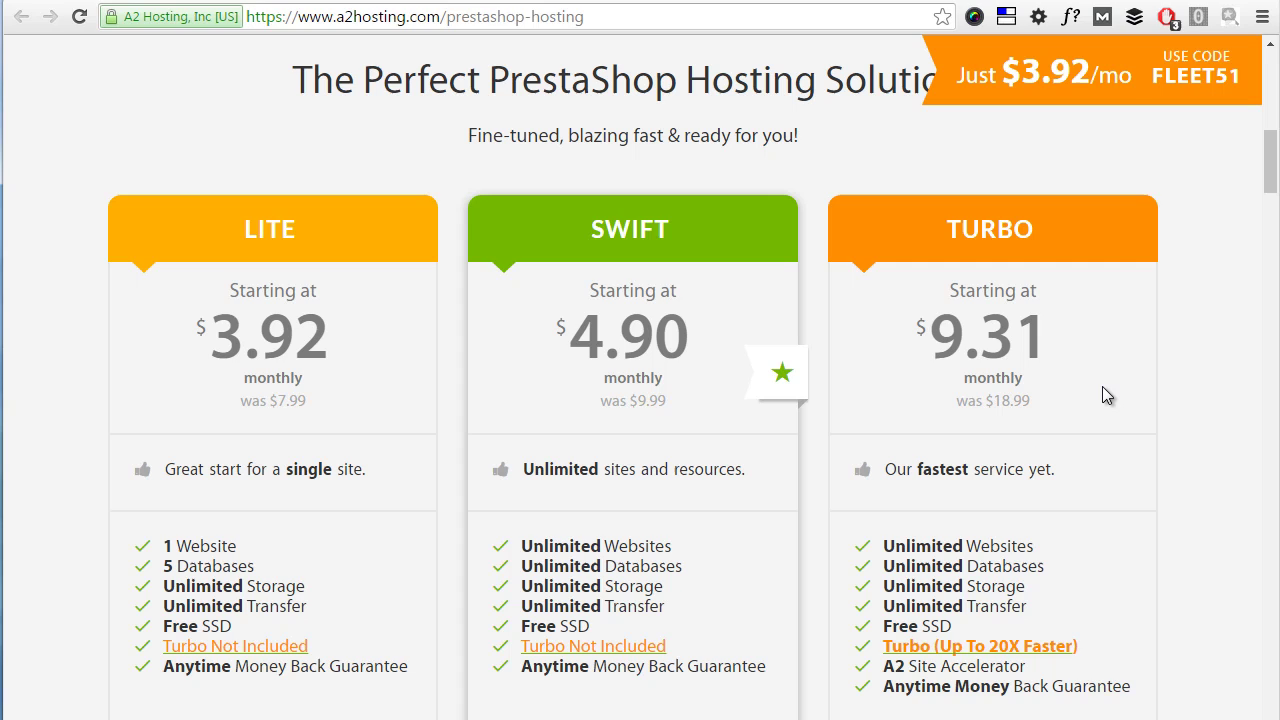